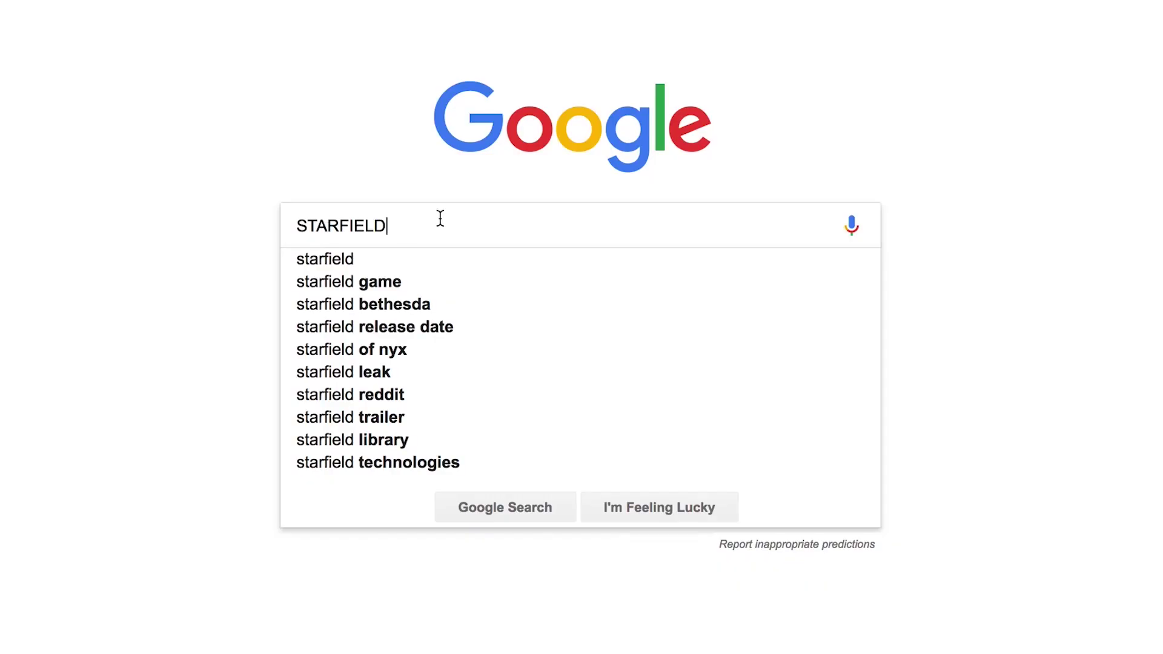
Search Google Images for STARFIELD, filtered to Large size.
key(Return)
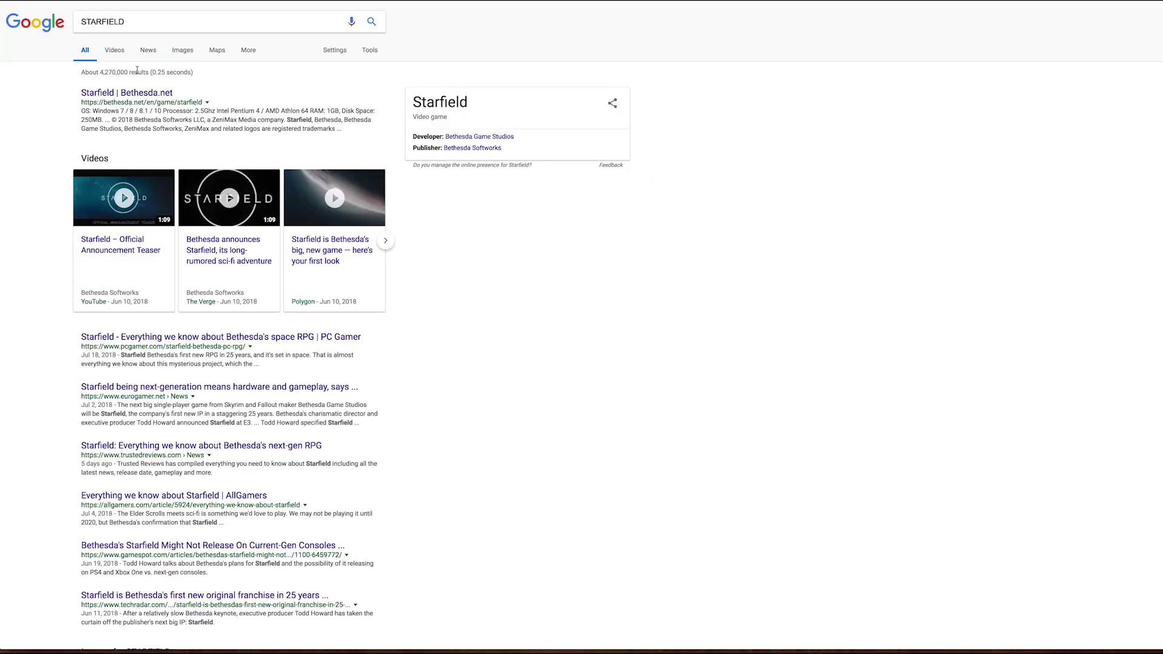
click(182, 47)
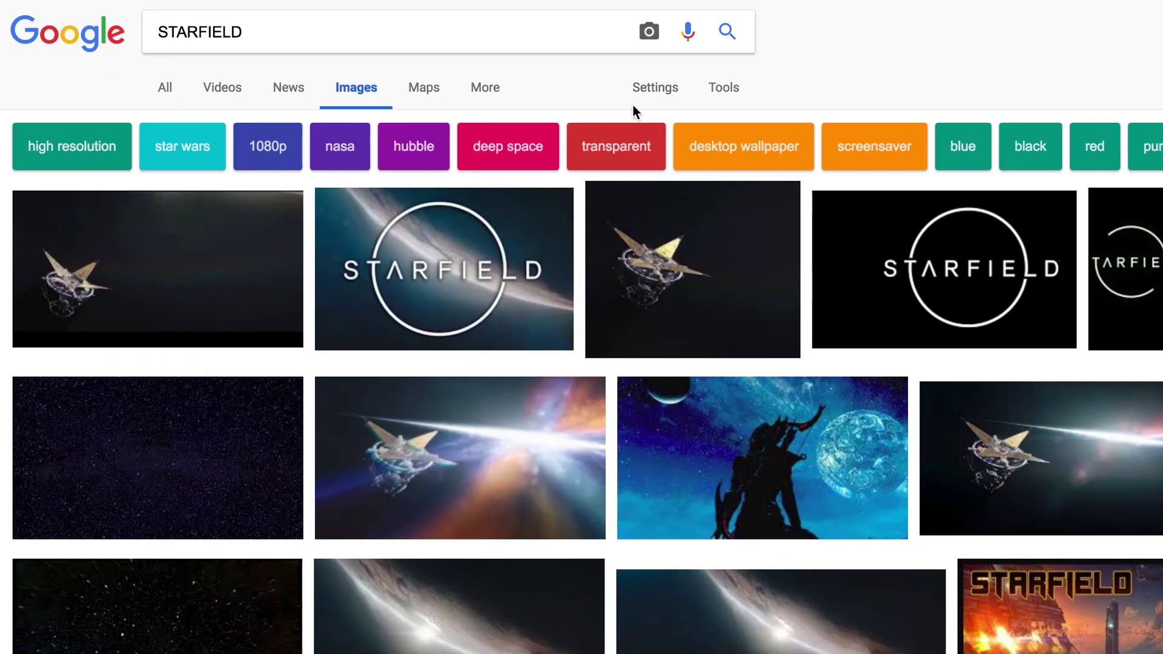
click(716, 91)
click(183, 123)
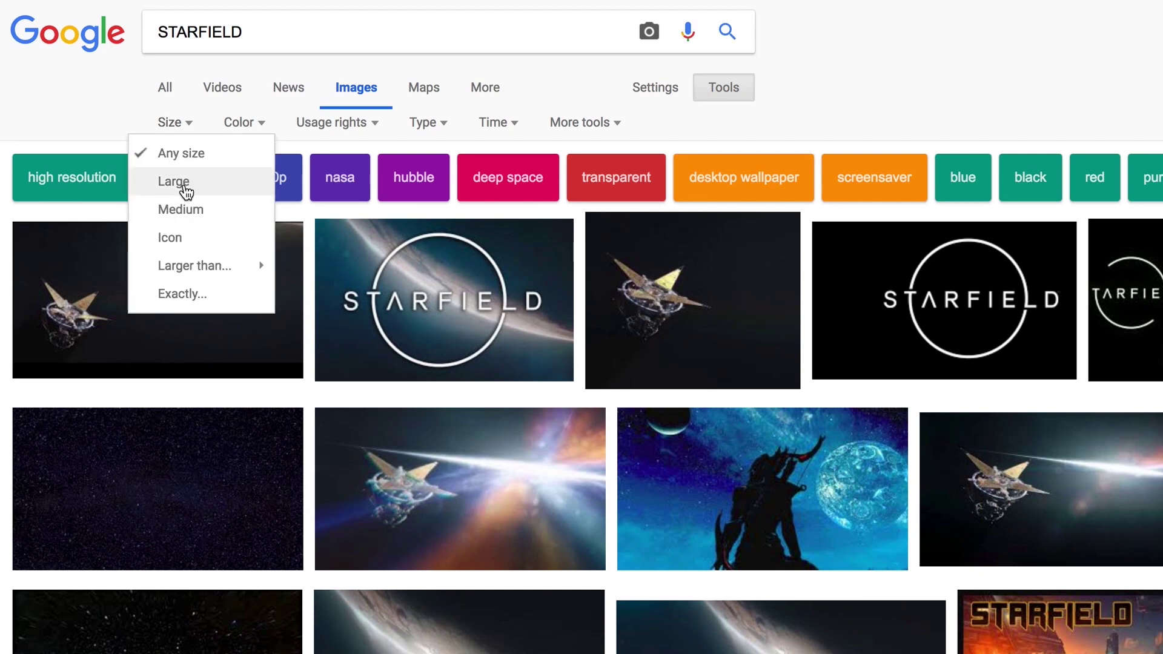
click(185, 187)
Save a plain star-field image to the computer.
click(150, 299)
click(440, 299)
right_click(913, 595)
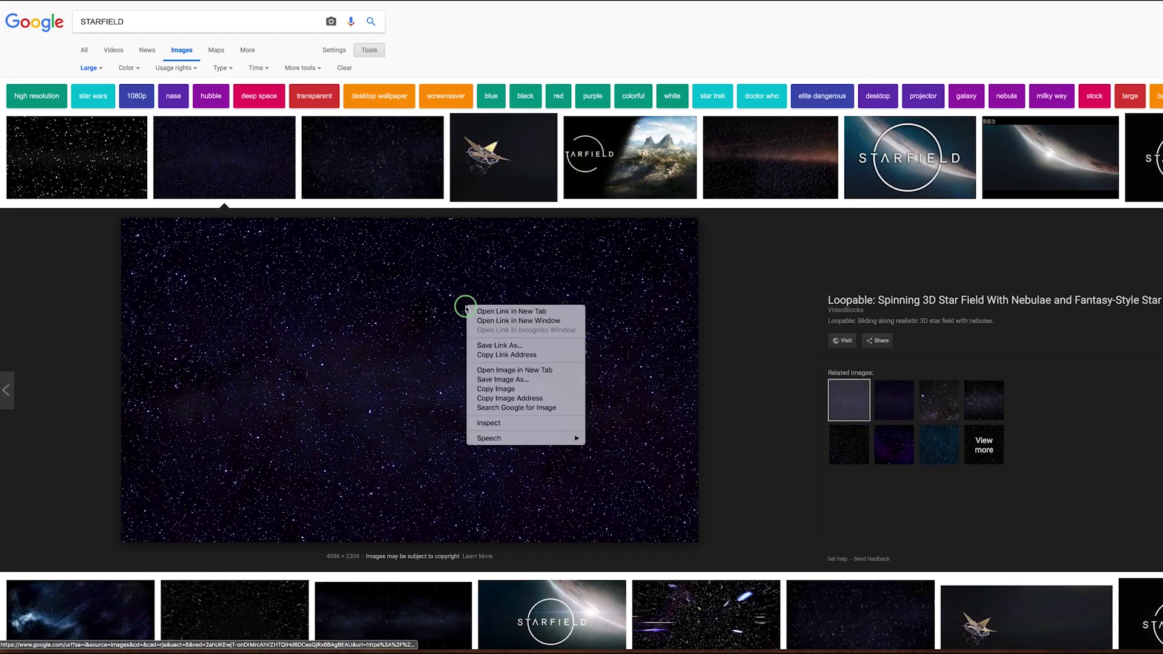
click(559, 382)
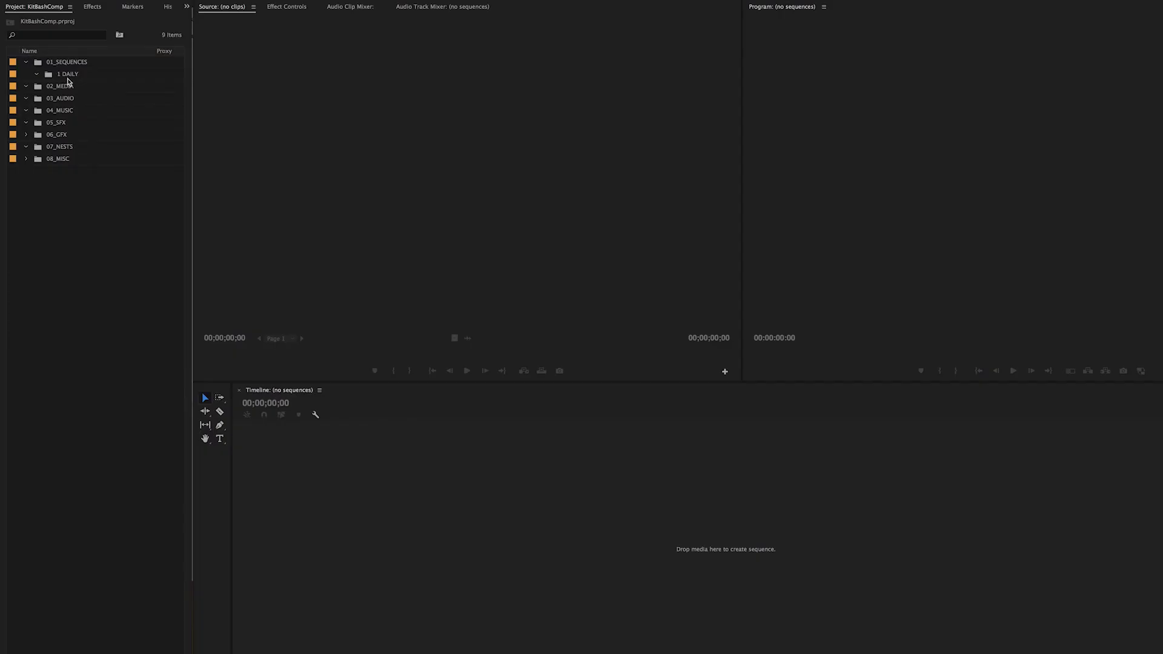
Import FLY_PLate.mov into the 02_MEDIA bin.
right_click(59, 89)
click(120, 200)
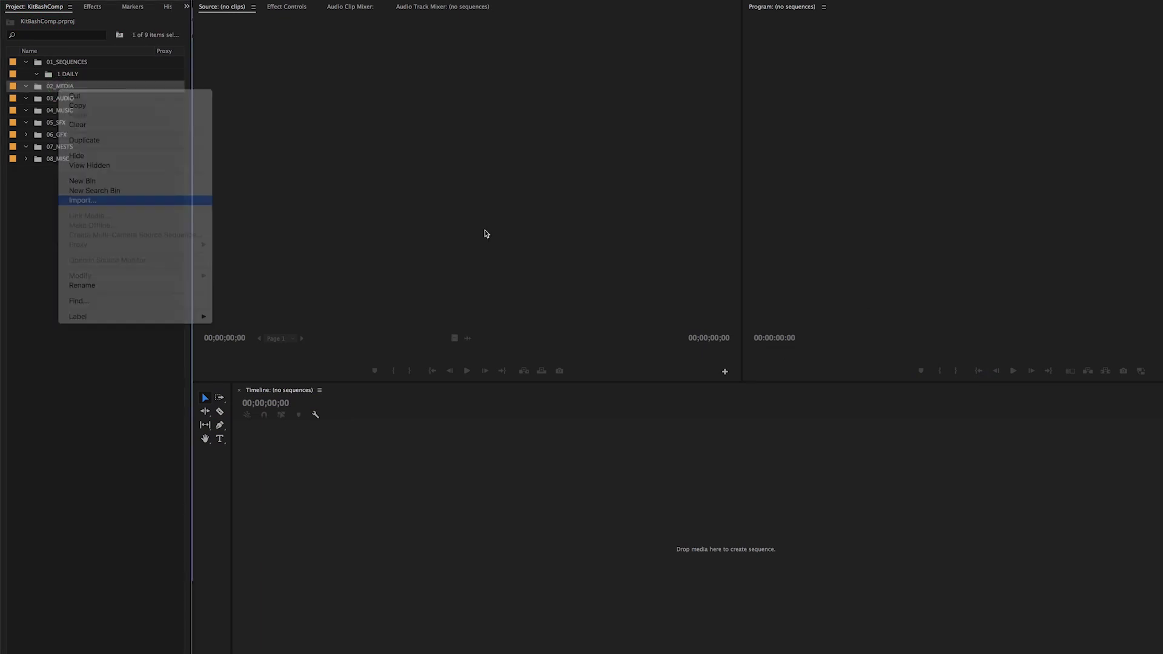
click(504, 107)
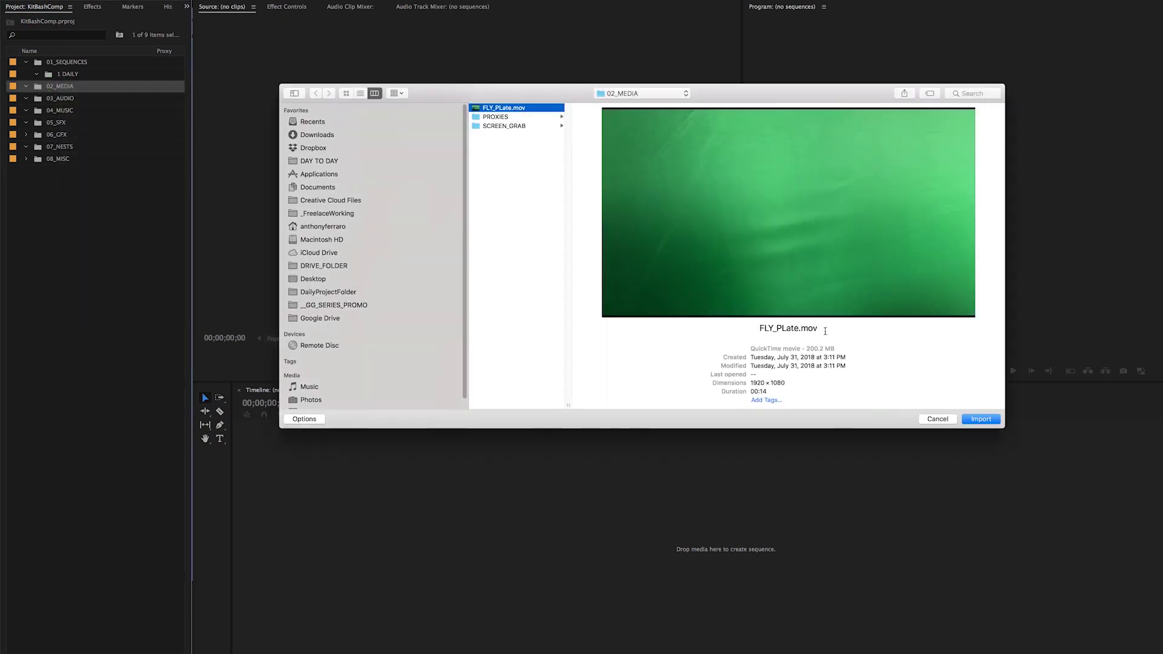
click(980, 419)
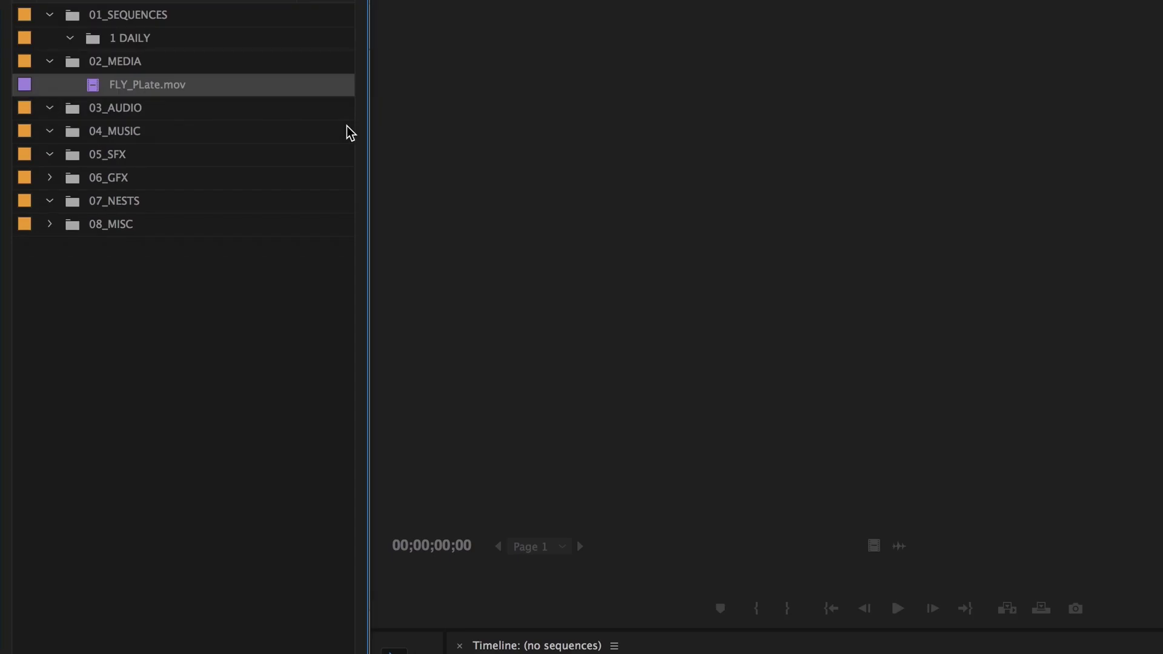
Build a new sequence from FLY_PLate.mov and preview the plate in a taller monitor.
right_click(91, 89)
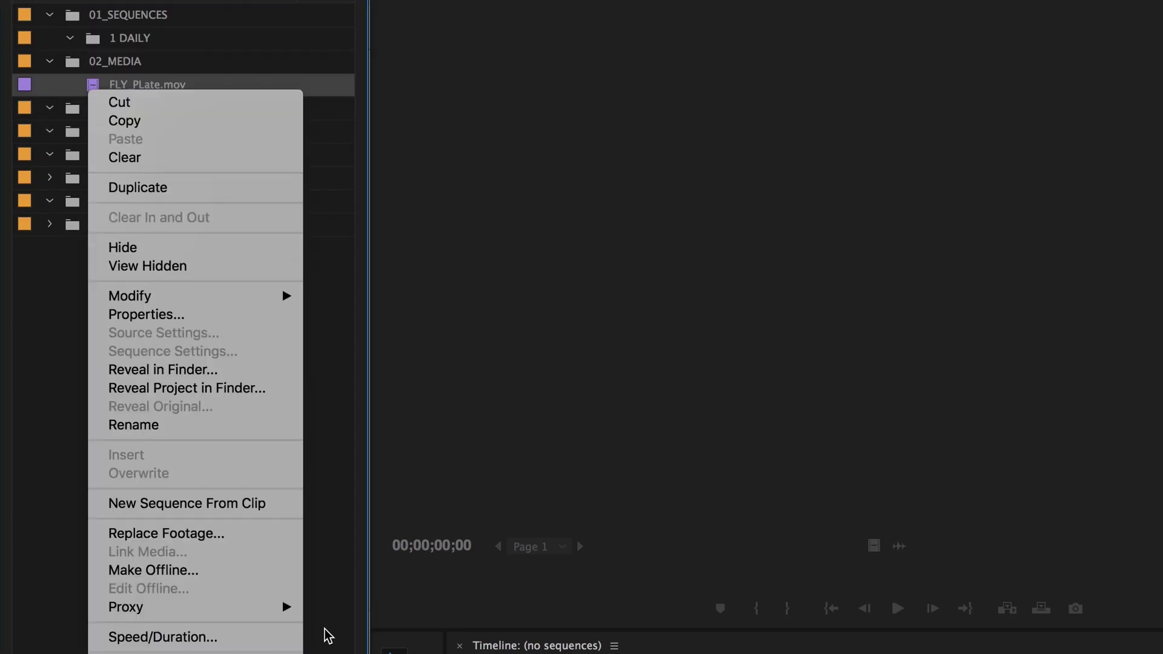
click(228, 504)
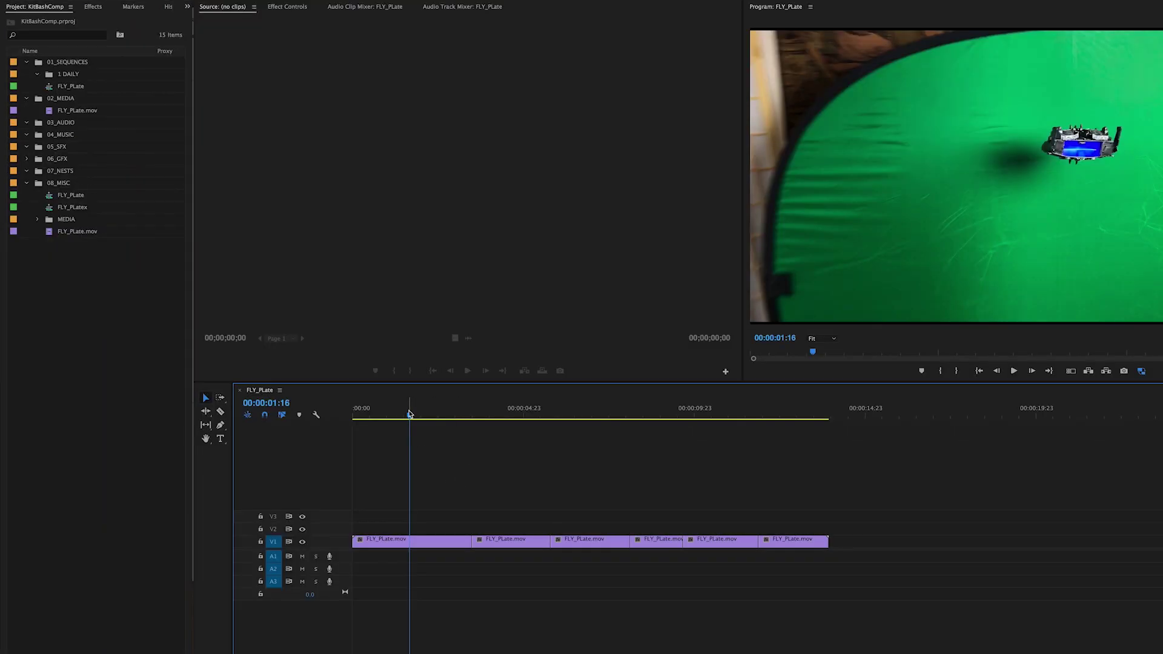
drag(407, 415, 340, 464)
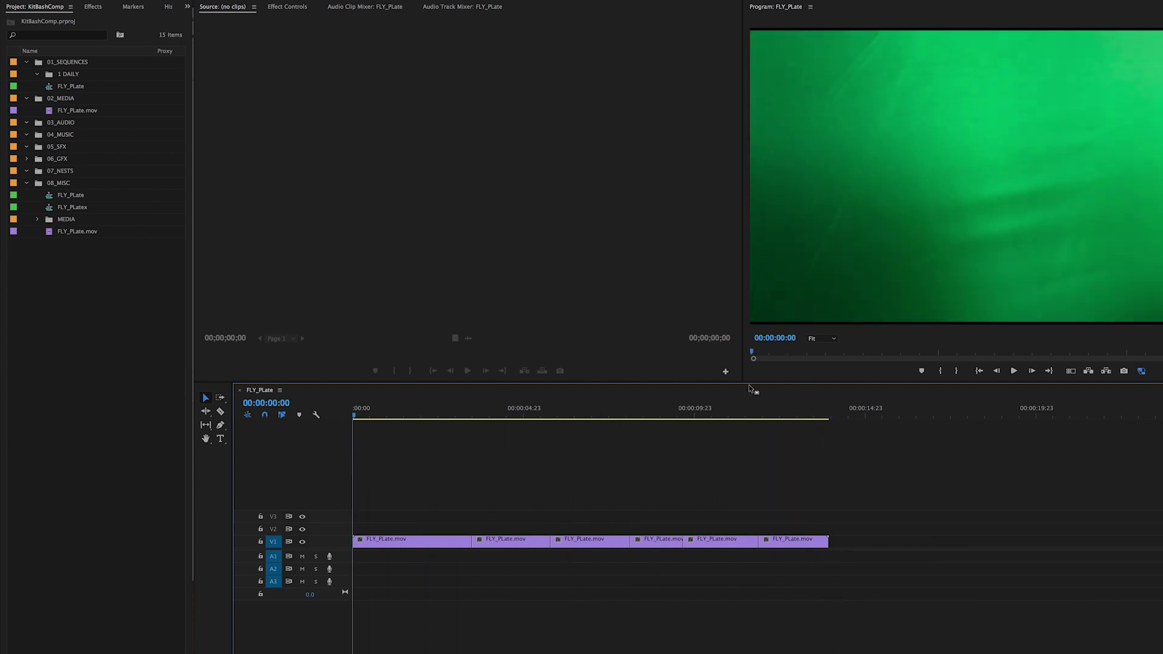
drag(751, 389, 760, 441)
Draw a rectangular opacity mask and fit its four corners around the flying ship.
drag(743, 259, 537, 280)
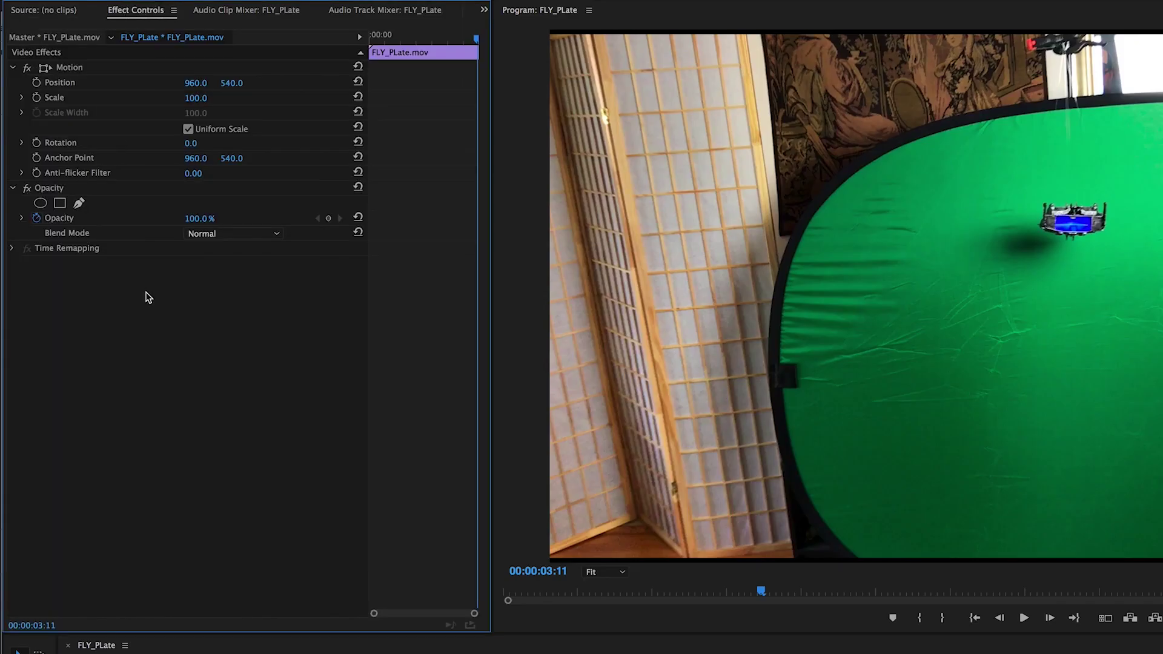
click(60, 203)
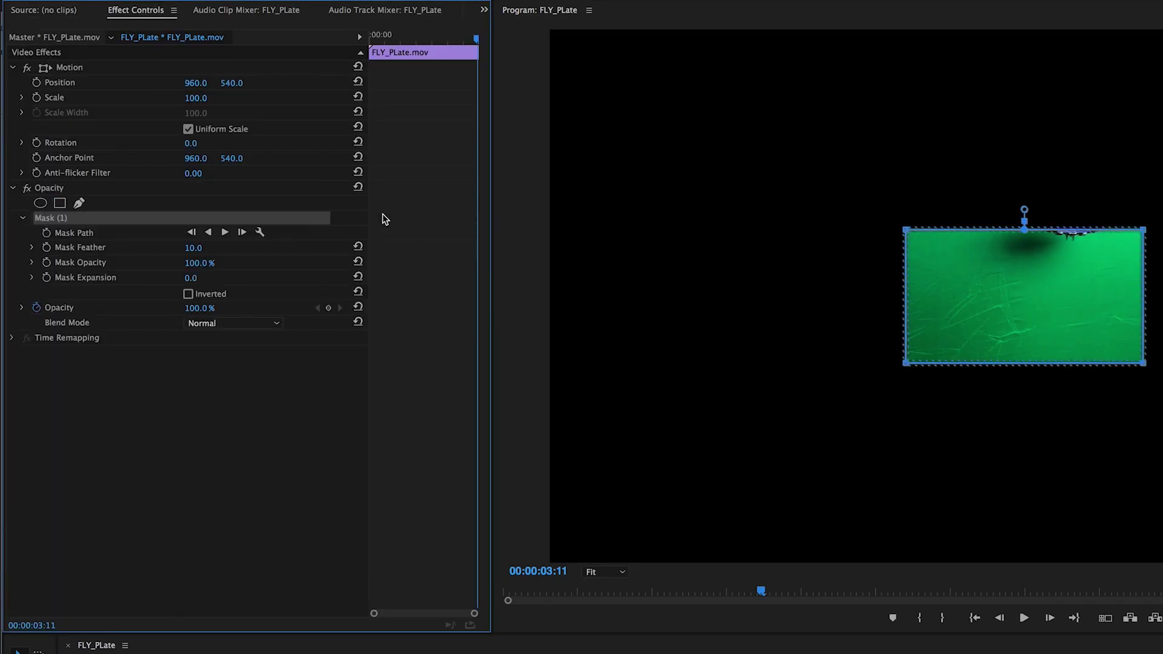
drag(1041, 255, 1084, 209)
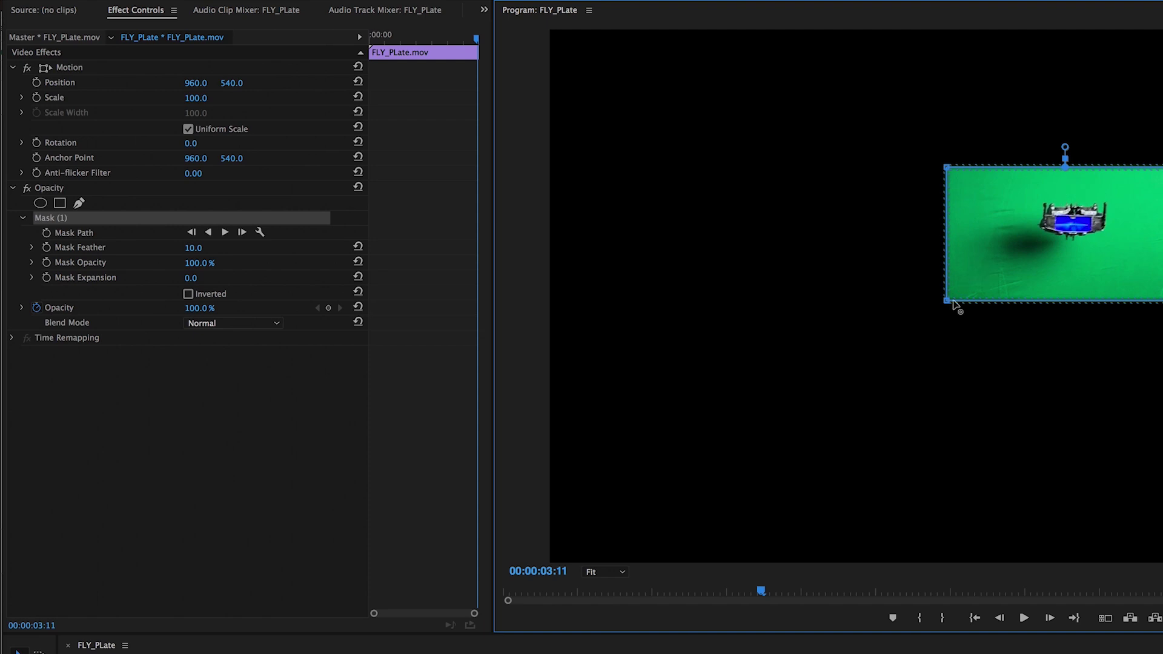
drag(946, 303, 1009, 273)
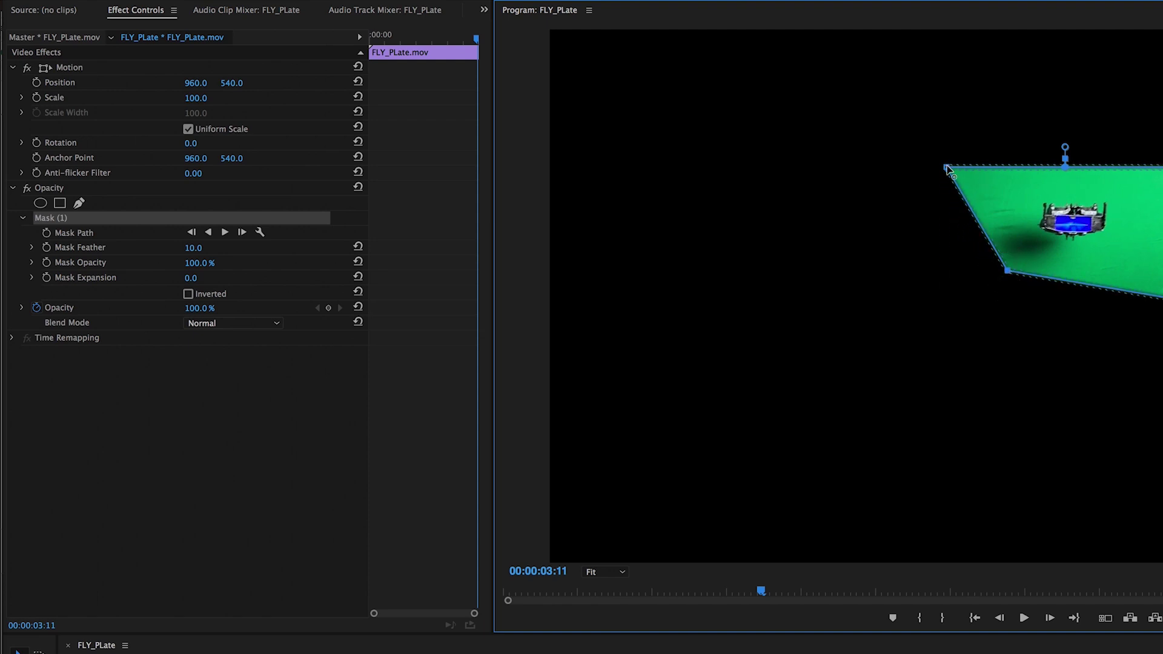
drag(946, 167, 1008, 181)
mouse_move(1162, 165)
mouse_down()
mouse_move(1134, 182)
mouse_move(1151, 184)
mouse_up()
drag(1160, 295, 1160, 273)
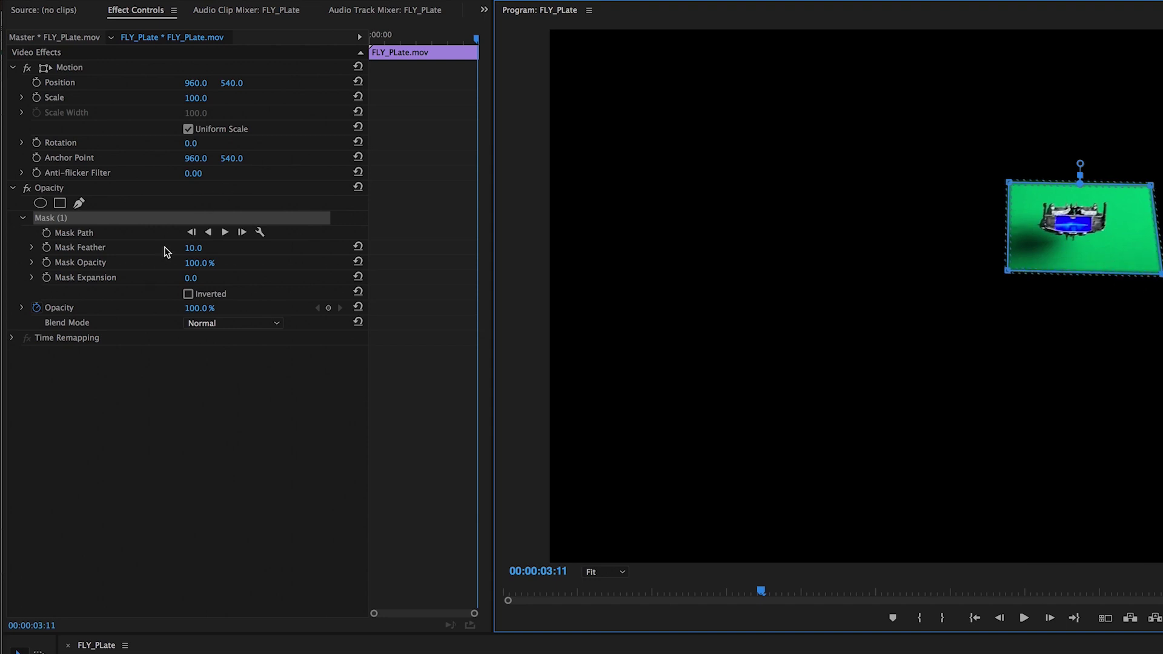
Keyframe the mask path and track it backward through the clip.
click(46, 234)
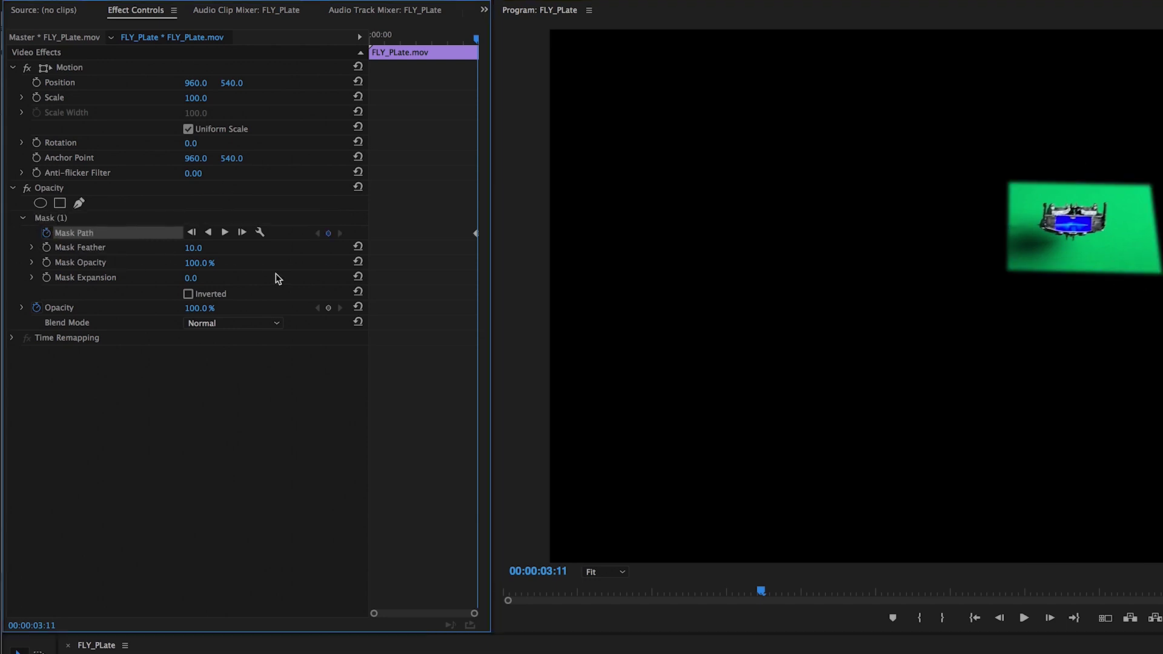
click(192, 233)
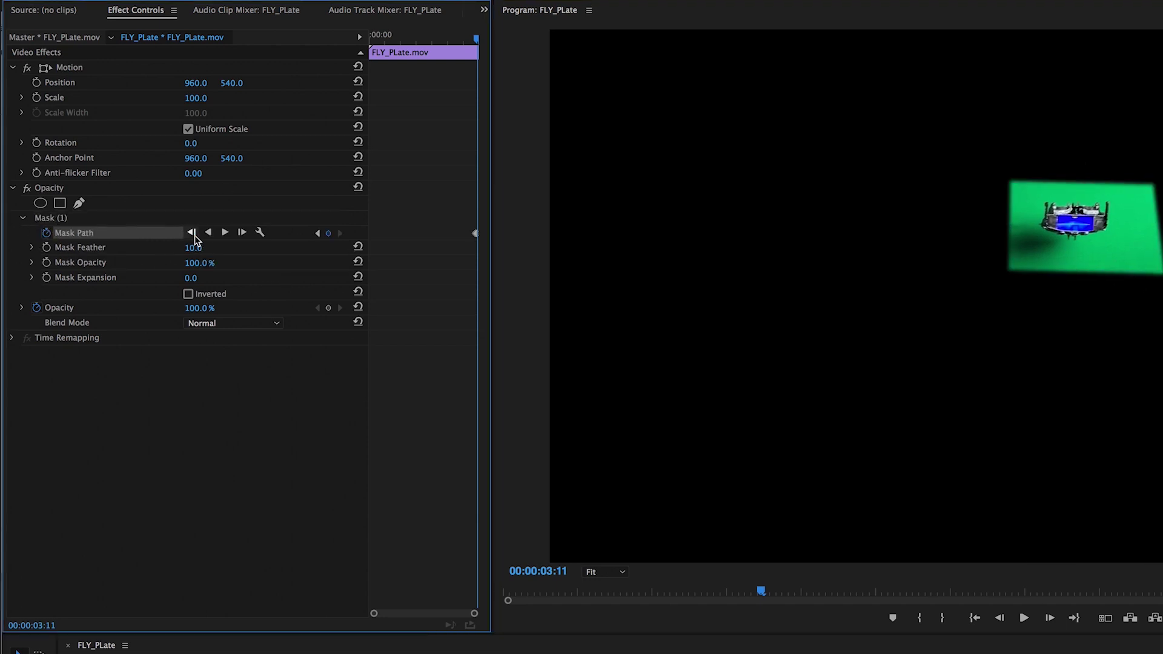
click(191, 233)
click(191, 233)
click(191, 233)
click(207, 233)
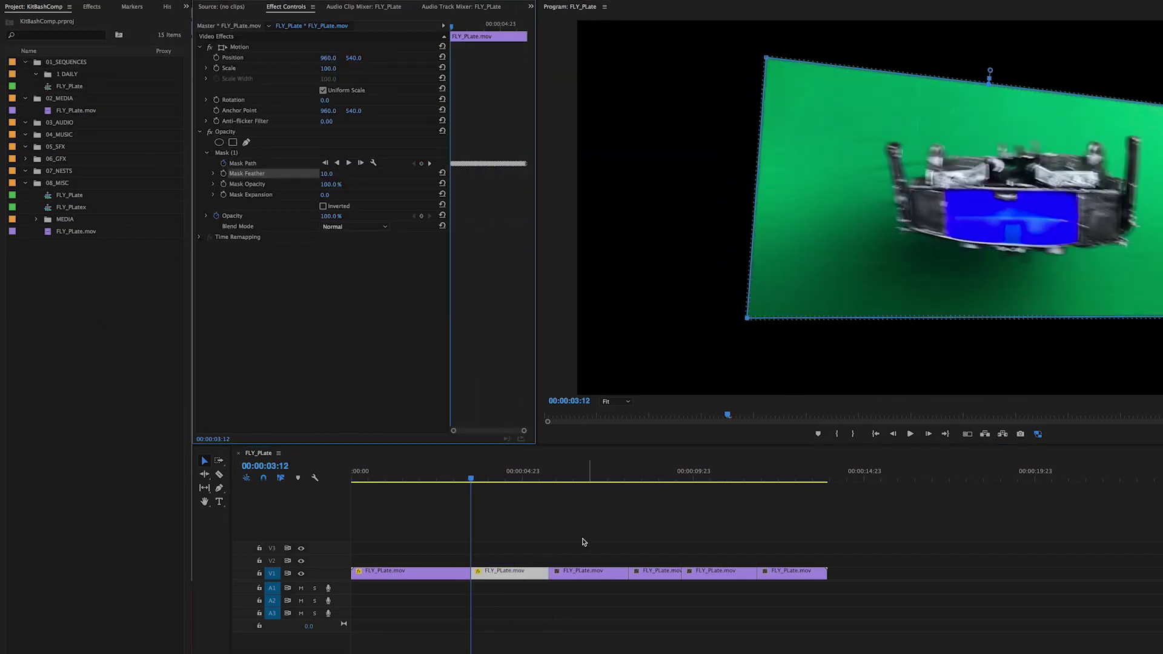
Track the mask forward from a later frame and refit all four corners to the ship.
mouse_move(581, 477)
mouse_down()
mouse_move(630, 478)
mouse_move(551, 478)
mouse_move(575, 478)
mouse_up()
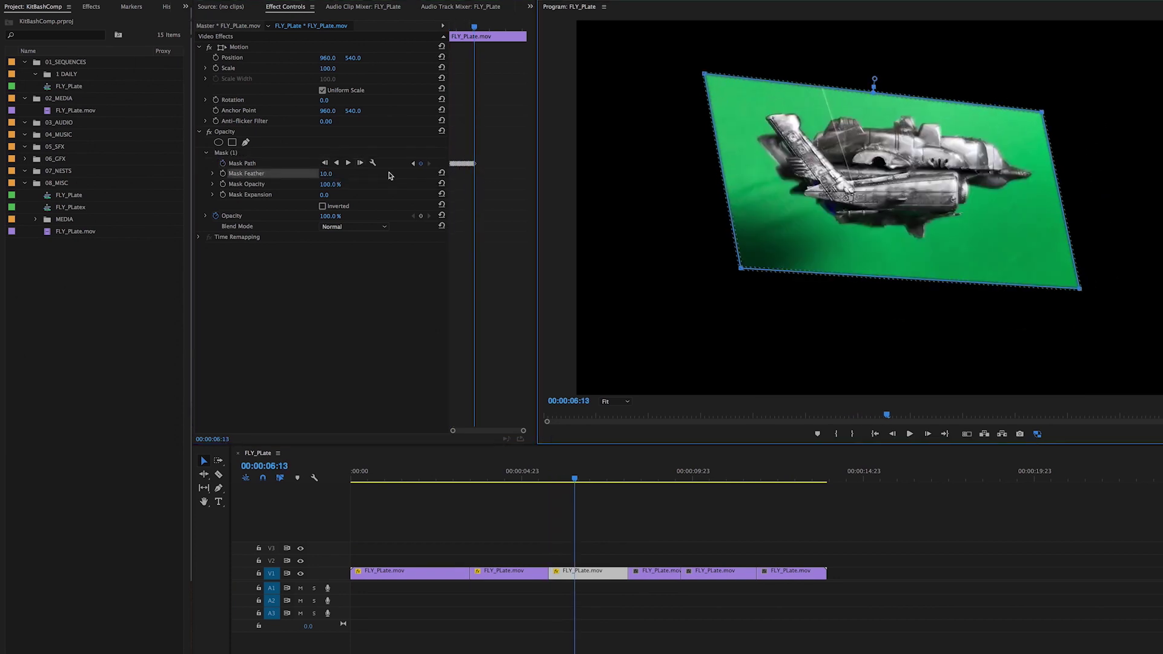
click(362, 163)
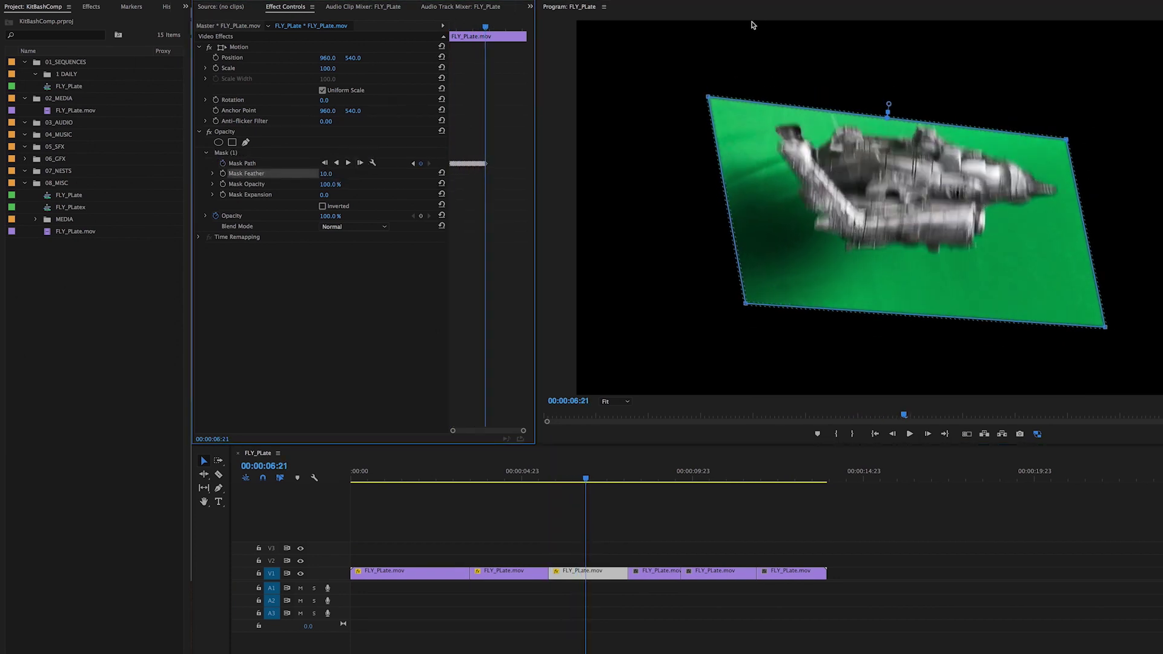
drag(709, 98, 706, 78)
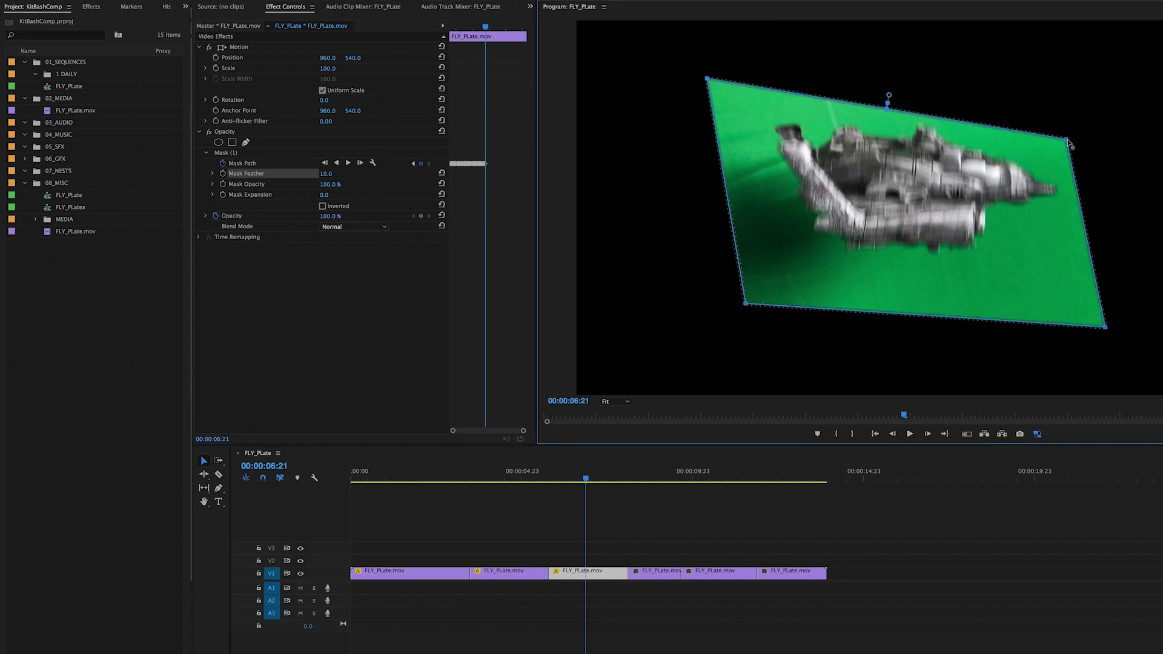
drag(1067, 140, 1074, 123)
drag(1104, 324, 1088, 271)
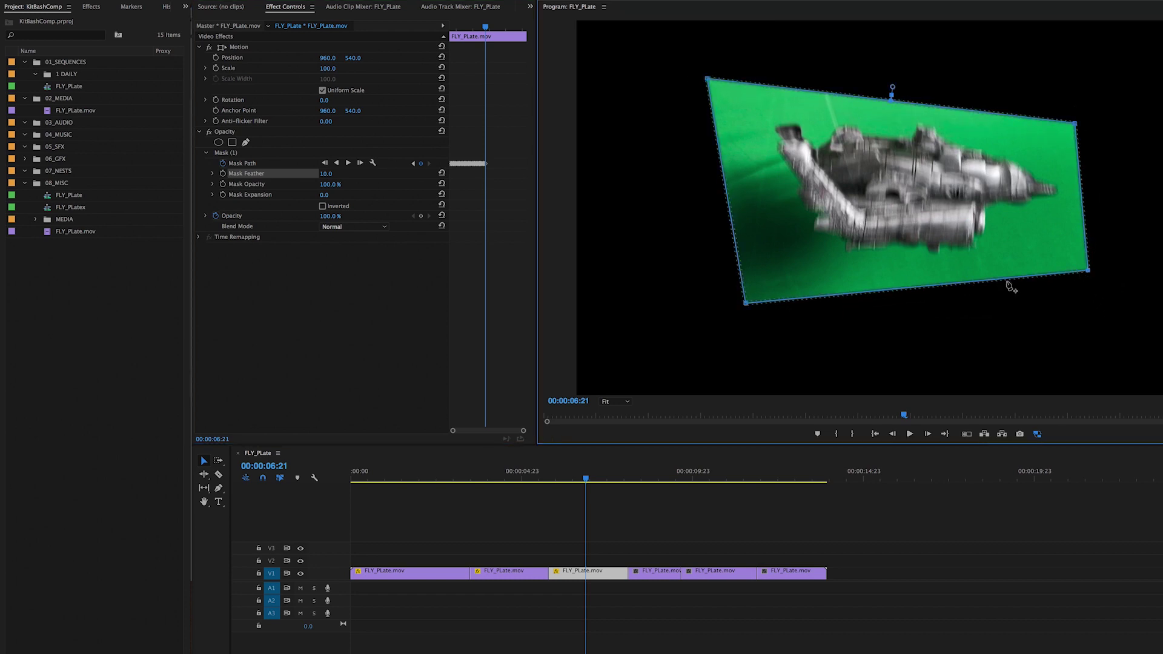
drag(745, 302, 754, 271)
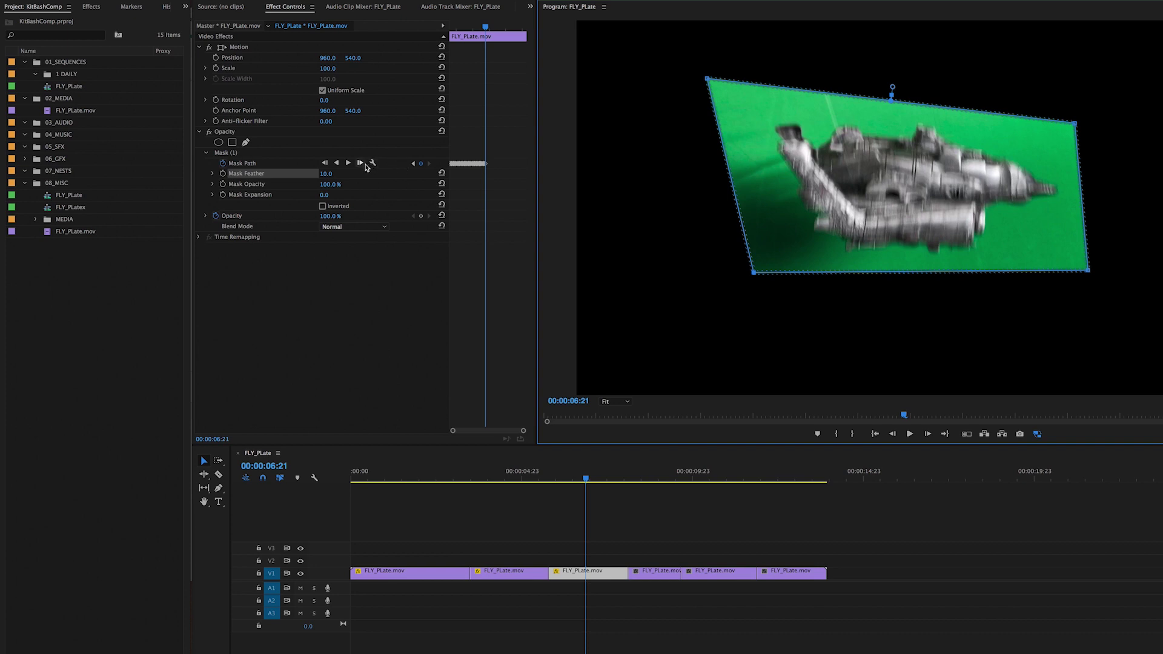
Resume forward tracking and nudge the top corners back onto the ship.
click(363, 164)
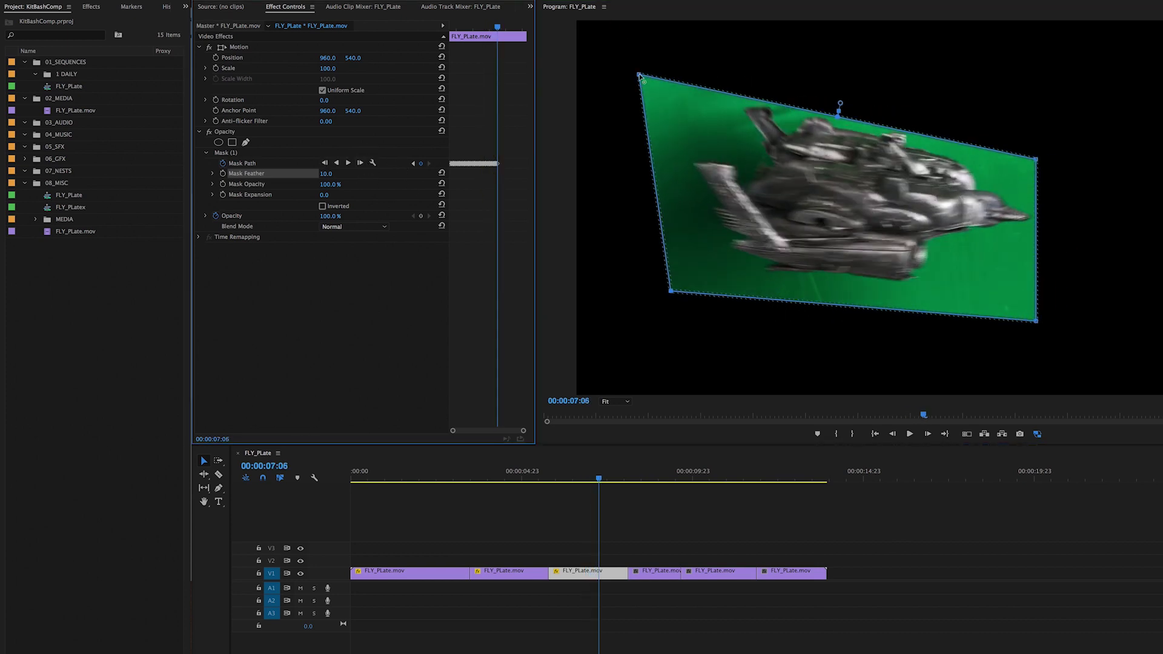
drag(640, 76, 646, 56)
drag(1037, 163, 1041, 147)
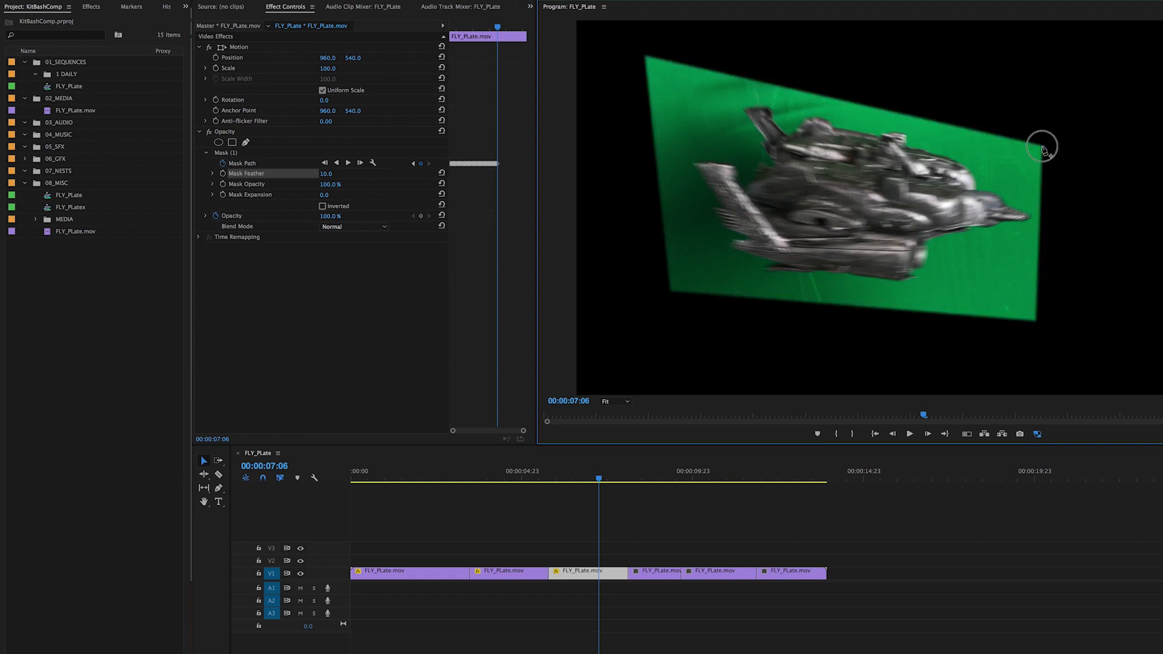
drag(609, 496, 645, 496)
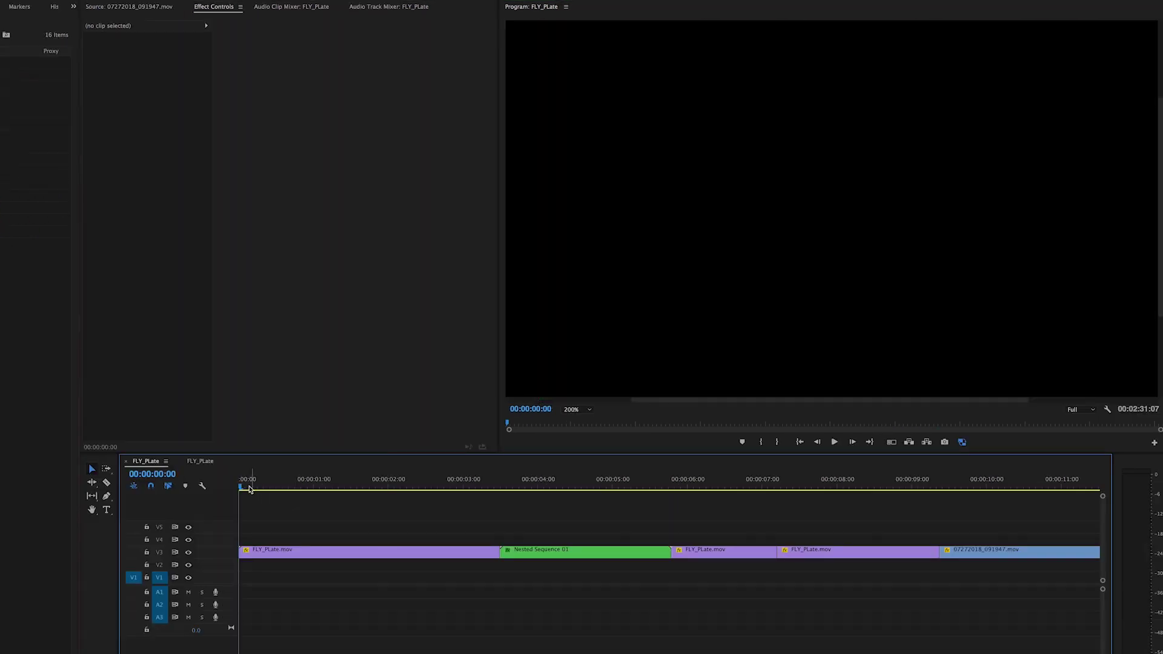
Apply Ultra Key to the first FLY_PLate.mov clip around six seconds.
drag(248, 488, 364, 519)
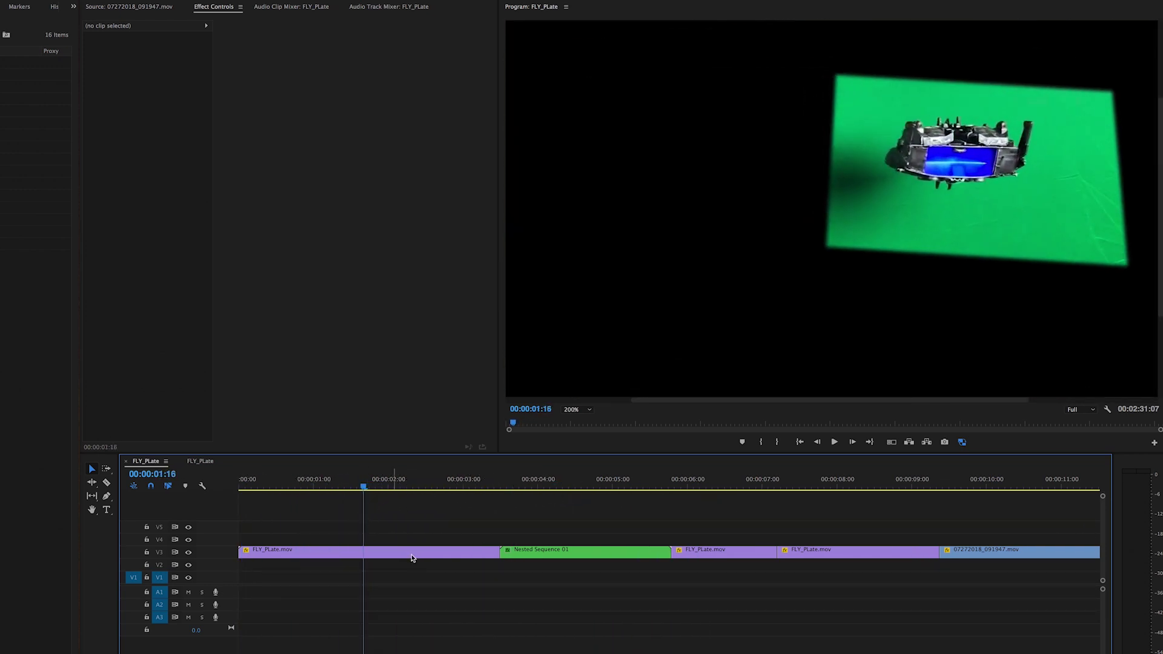
click(417, 556)
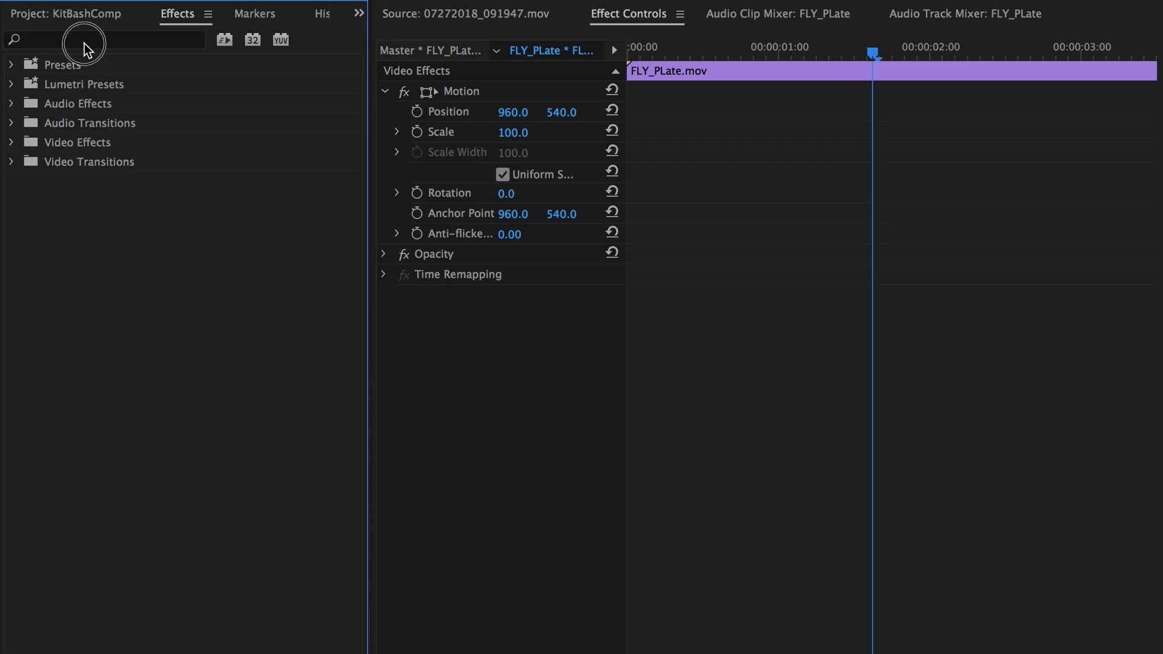
click(86, 42)
text(ult)
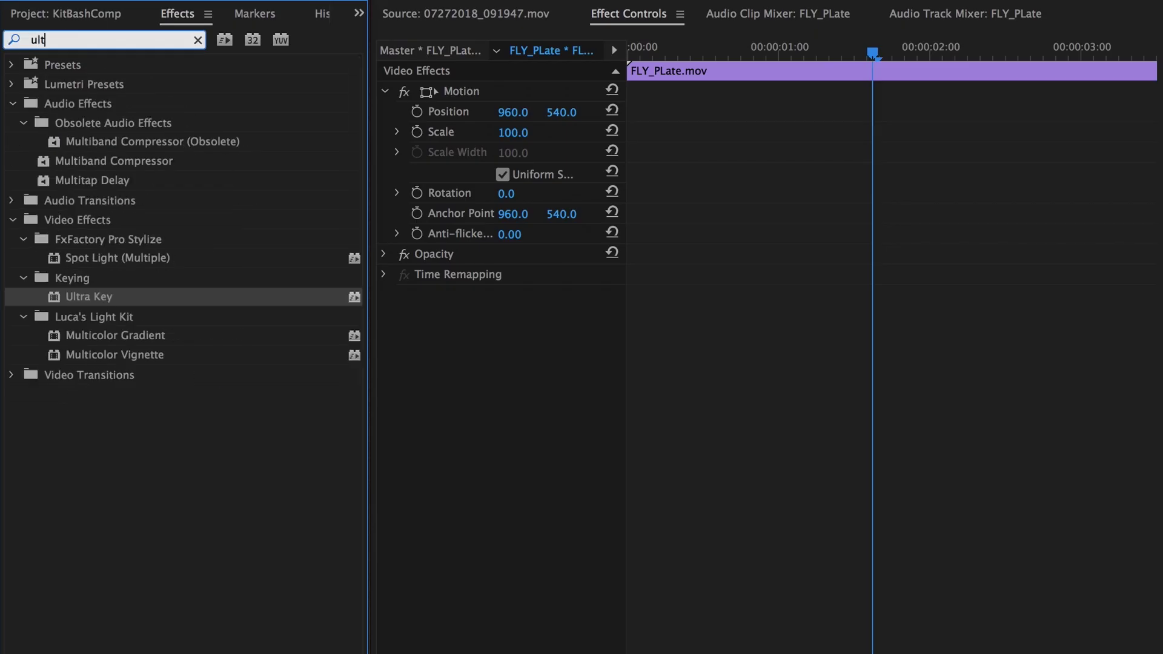
text(ra)
drag(53, 193, 543, 370)
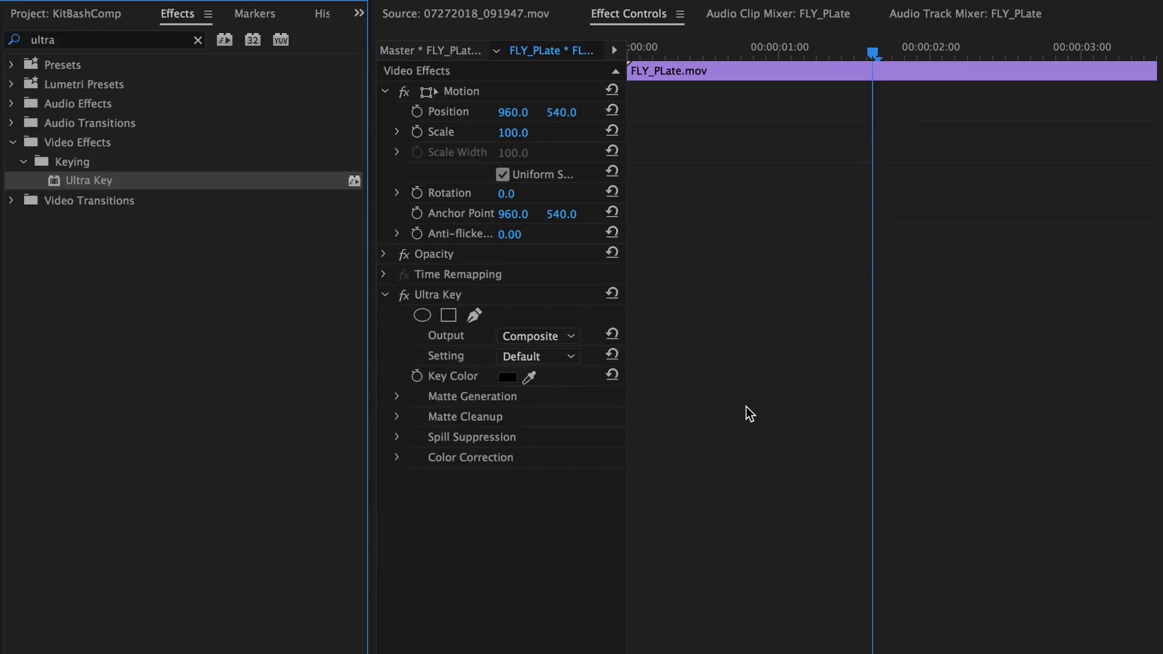
Sample the green screen as Key Color and set Output to Alpha Channel.
click(1104, 201)
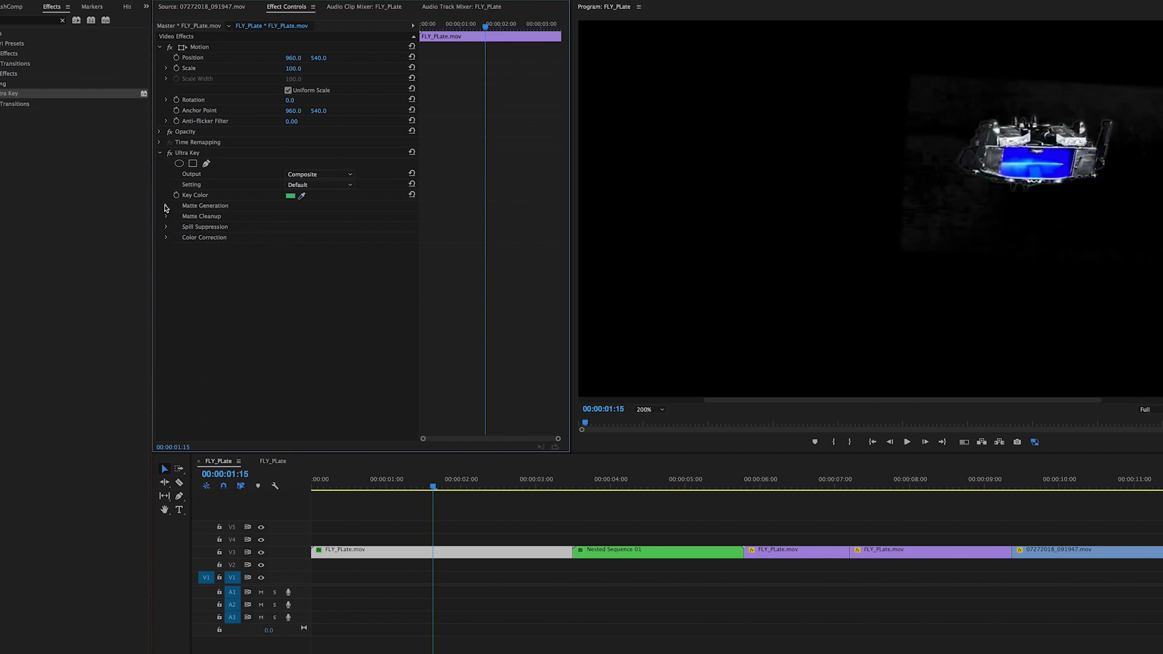
click(336, 179)
click(338, 189)
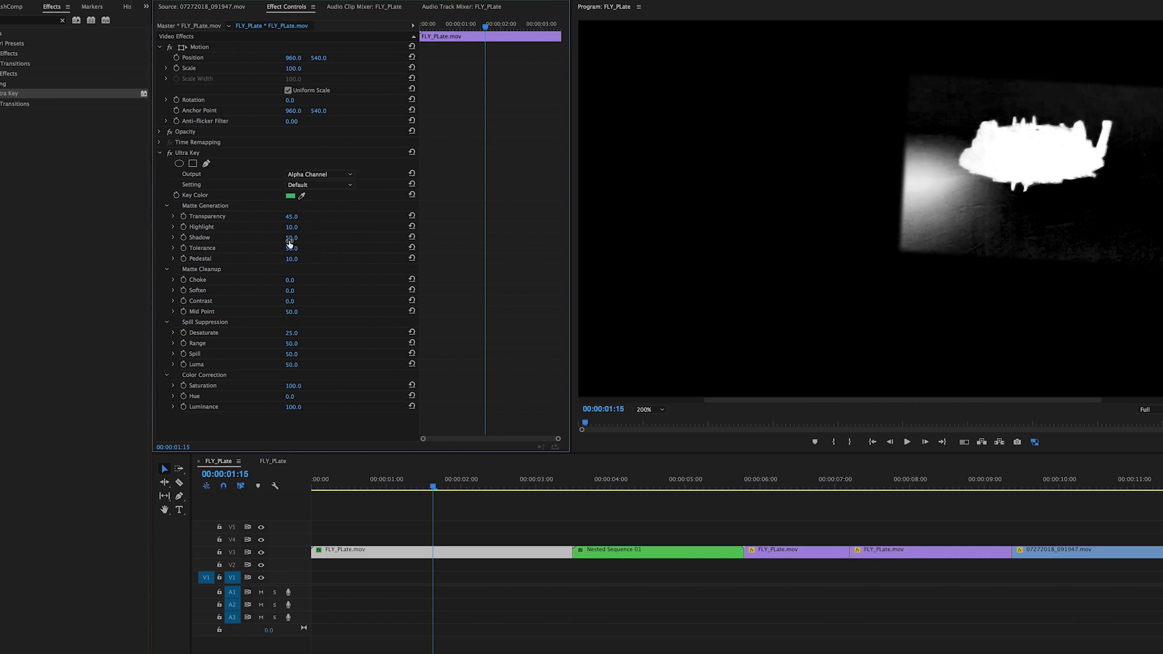
Tune the matte with Shadow 32, Choke 16 and Contrast 100, then return Output to Composite.
drag(292, 238, 327, 258)
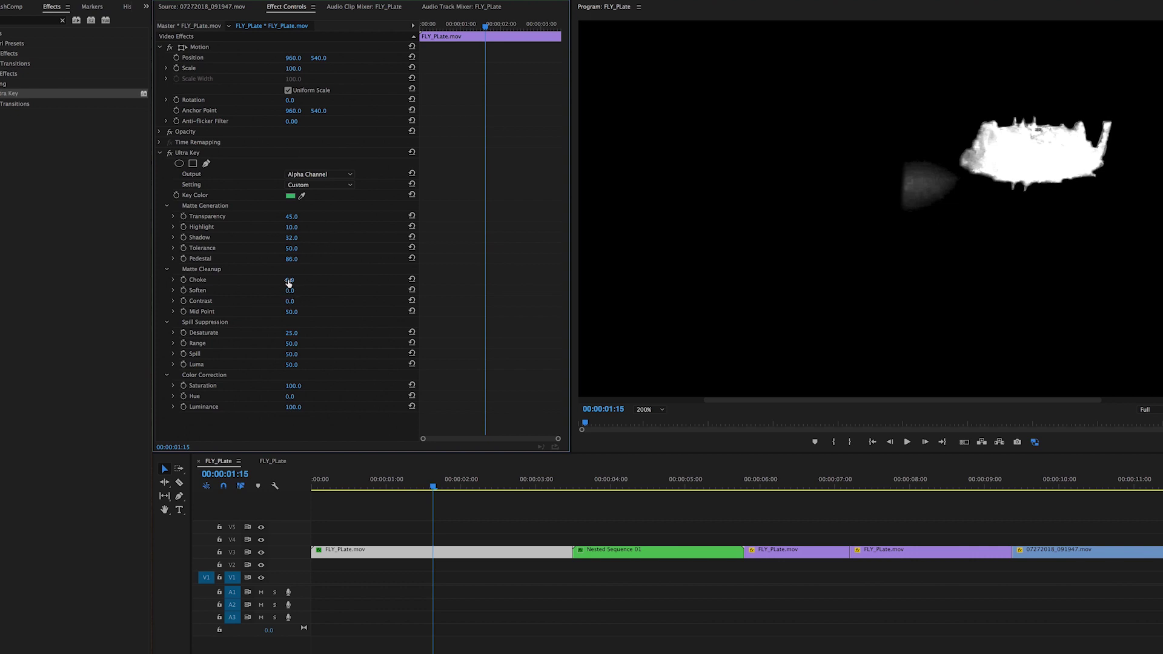
drag(289, 280, 299, 280)
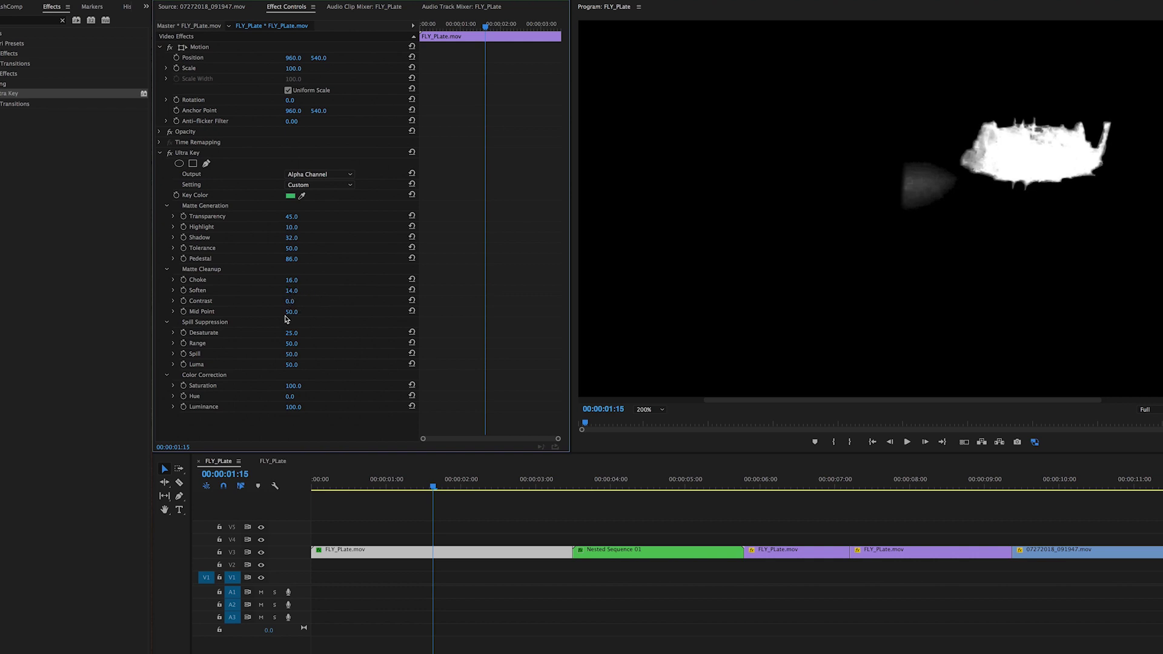
drag(289, 303, 302, 302)
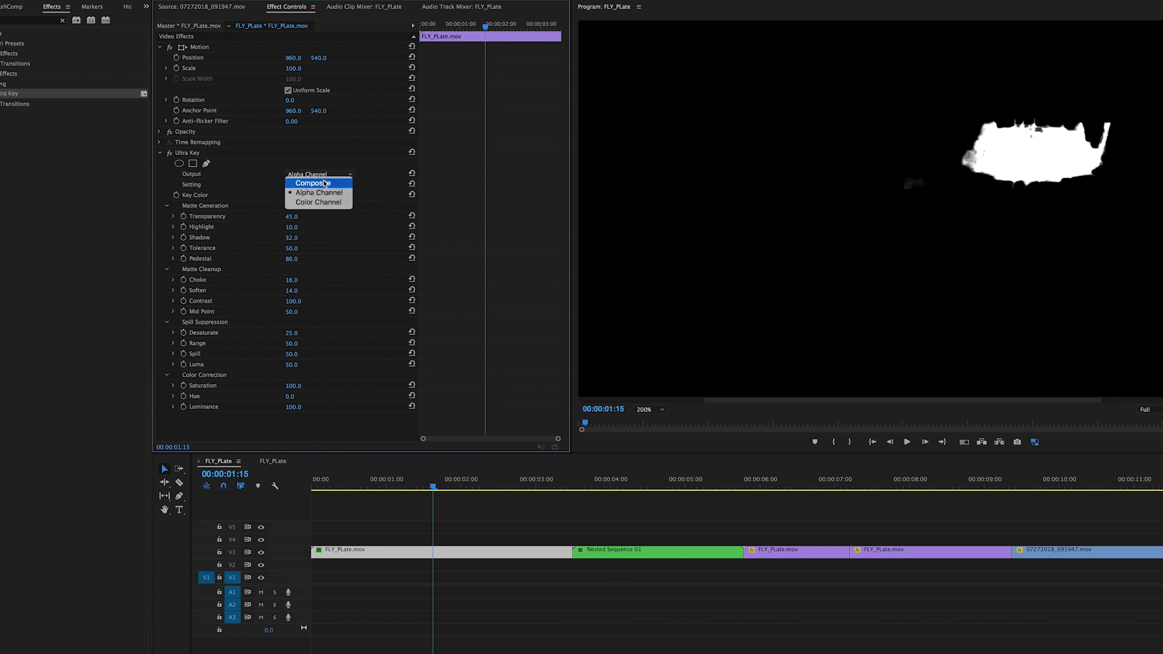
click(324, 183)
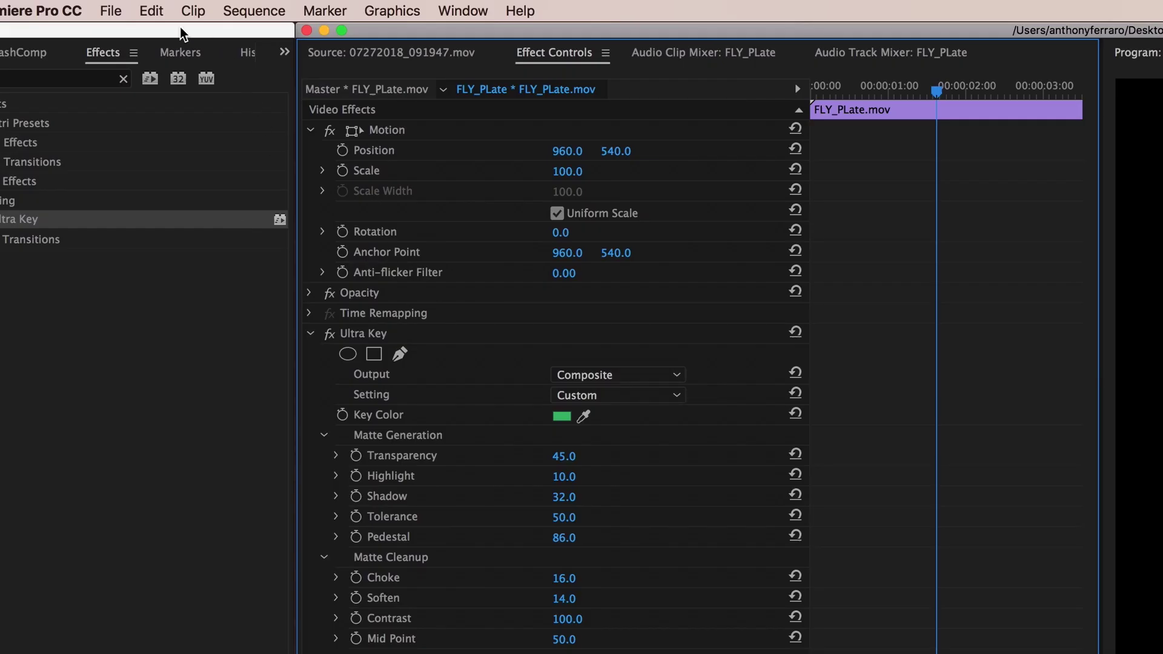
Create a Color Matte with default video settings and pick the pale yellow FFF644.
click(57, 0)
mouse_move(64, 0)
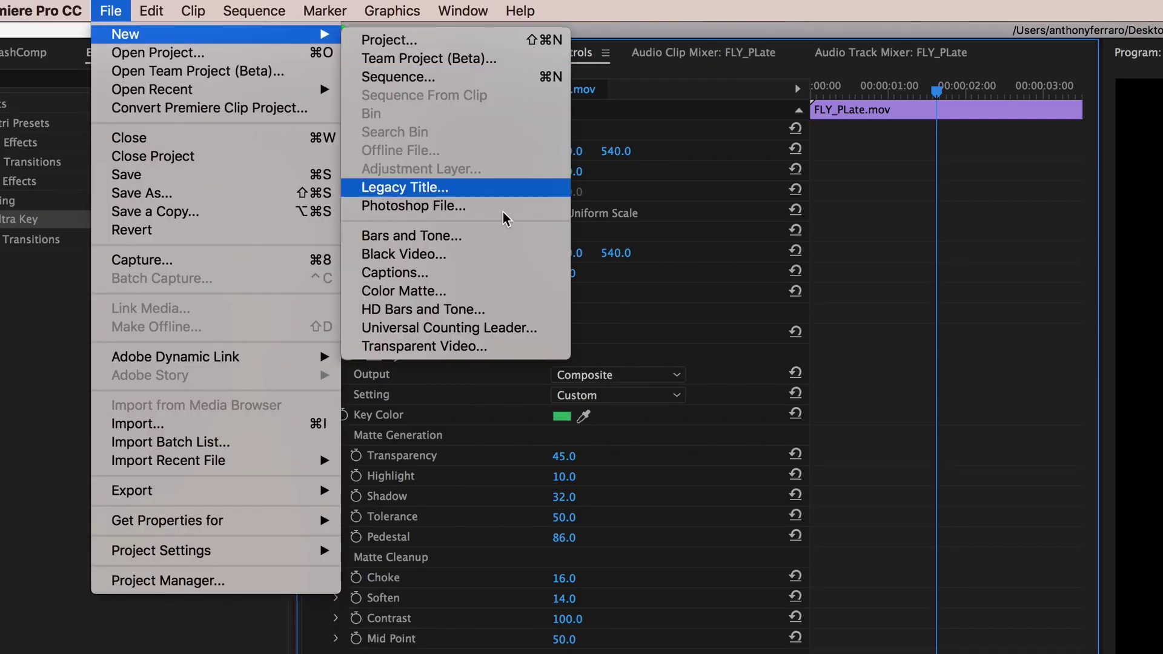
click(484, 291)
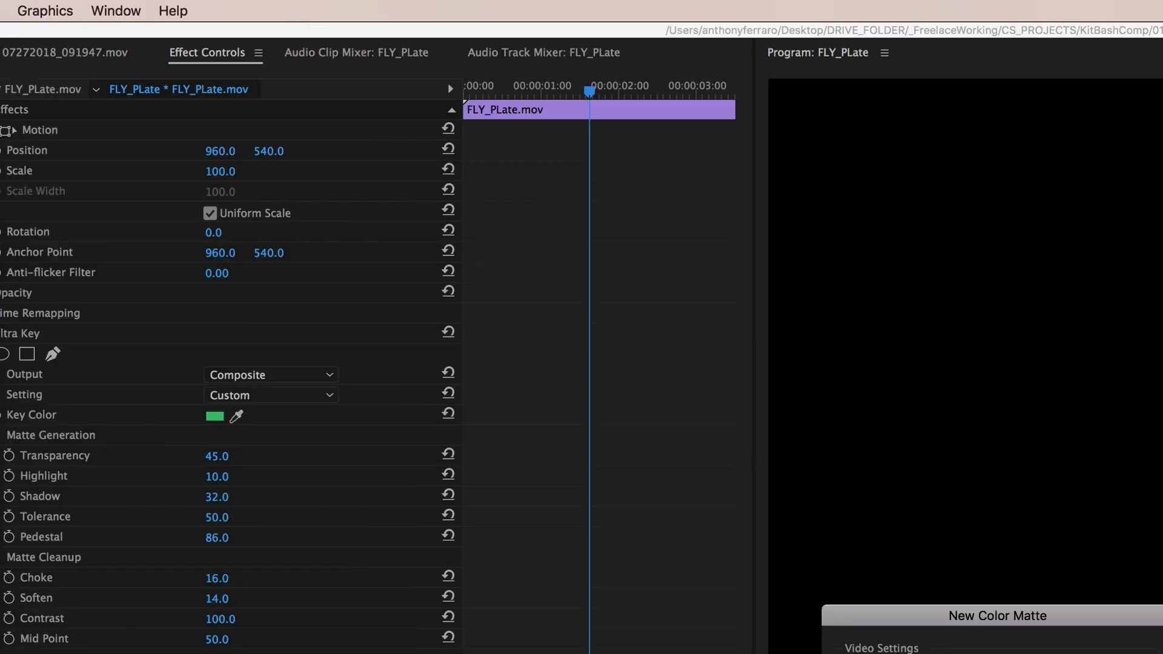
key(Return)
click(859, 380)
click(835, 586)
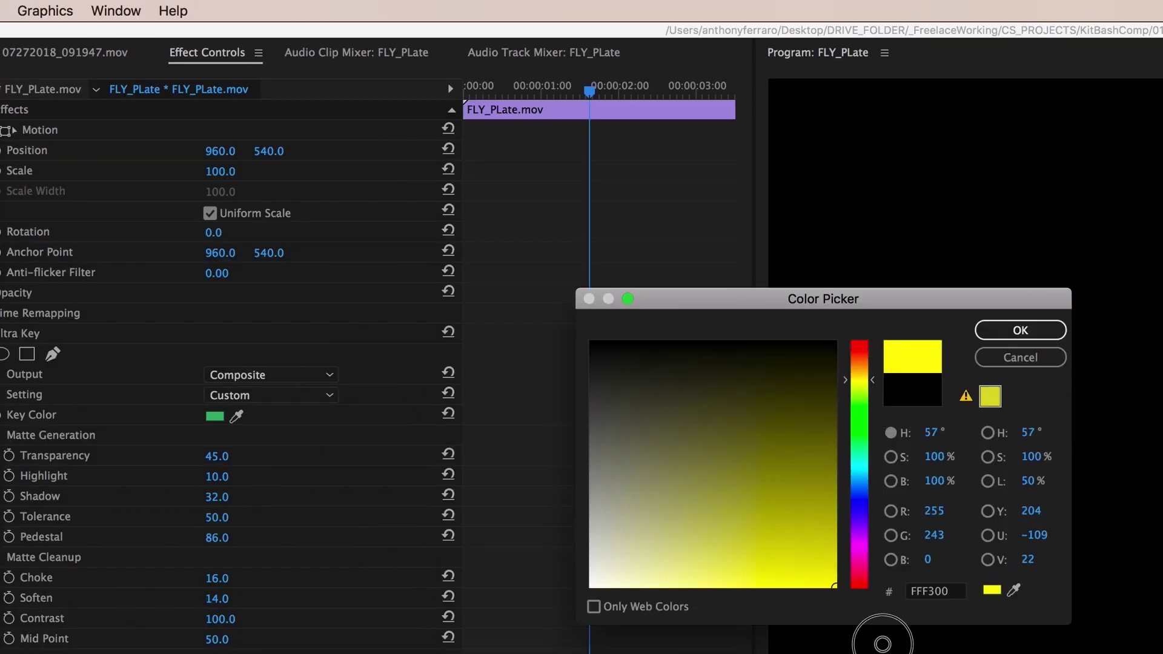
drag(834, 579, 768, 597)
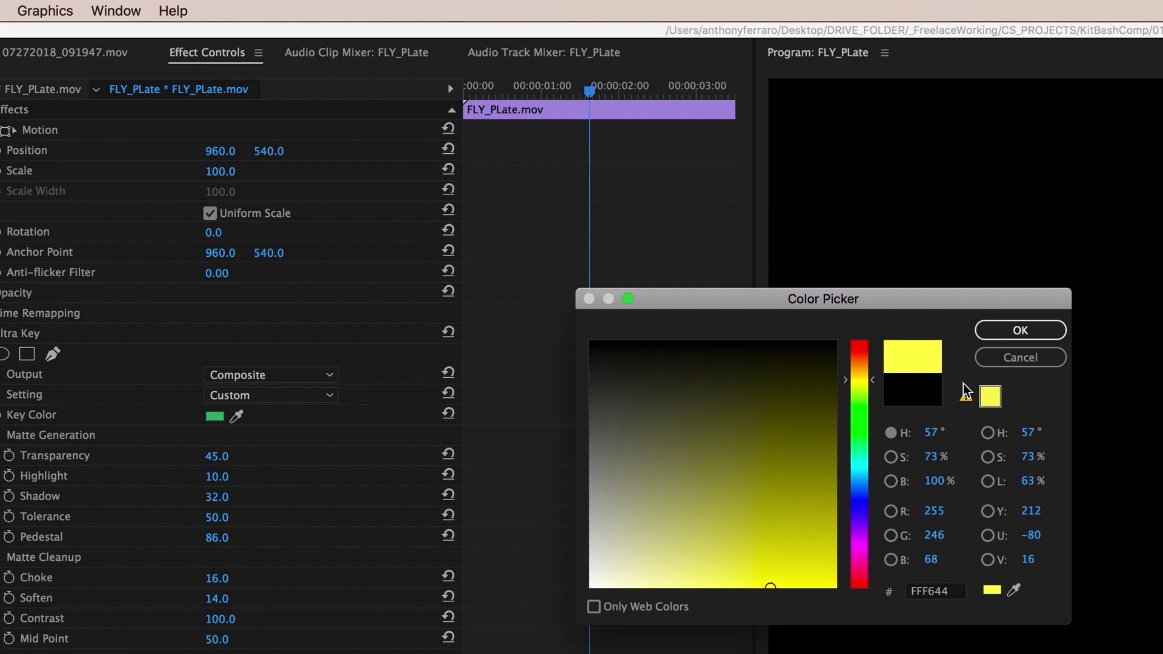
Confirm the yellow matte, check the key over it, and track a spaceship mask backward.
click(1030, 335)
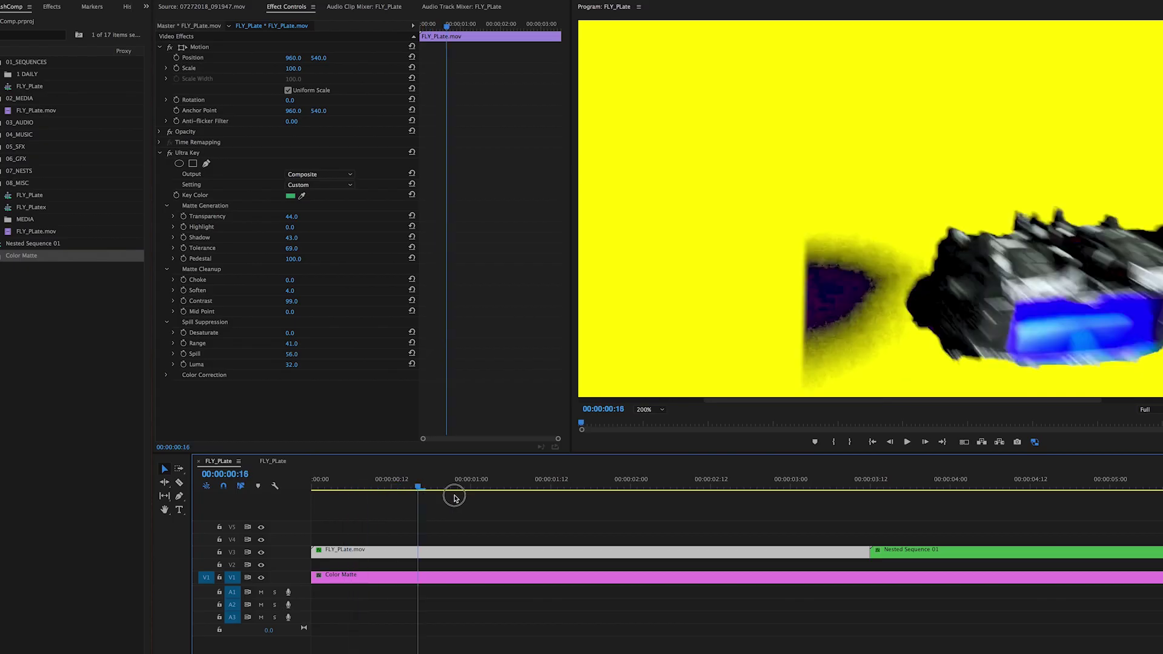
drag(454, 492, 502, 499)
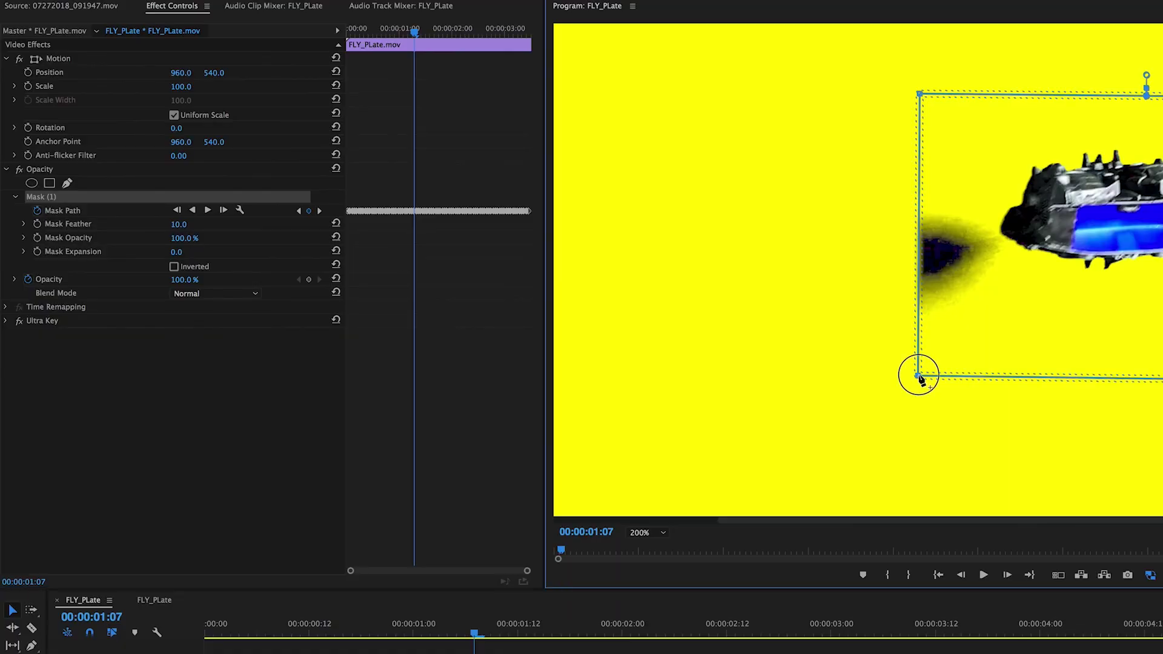
drag(918, 371, 1017, 283)
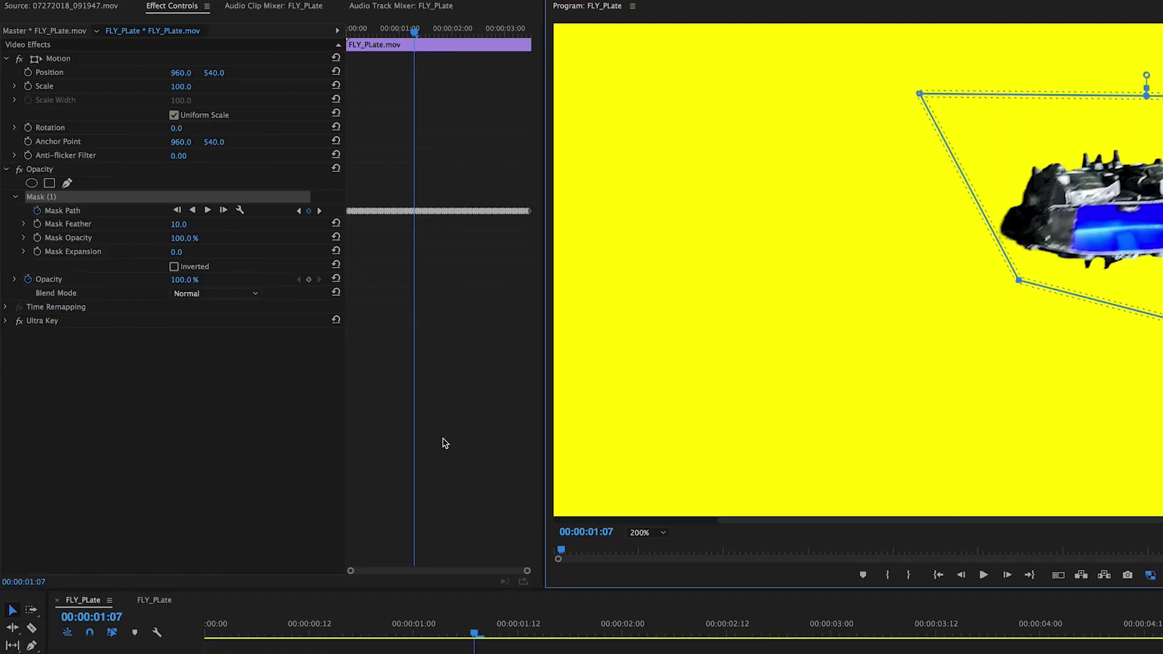
click(192, 210)
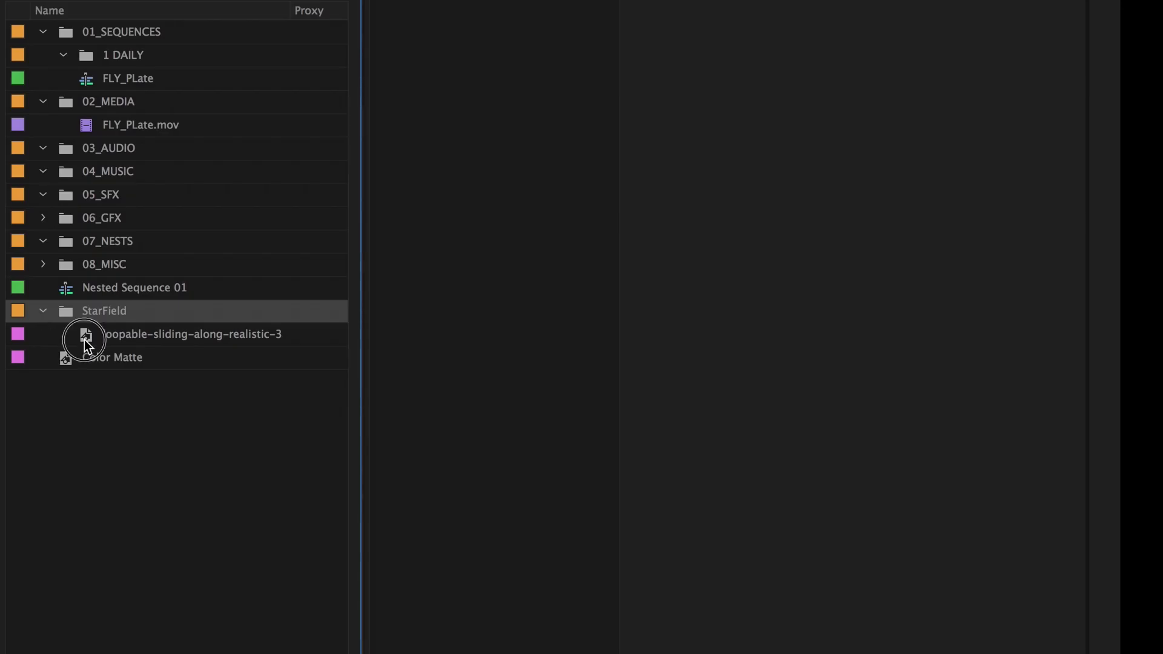
Place the starfield image on the timeline and extend it to 00:00:13:16.
click(84, 340)
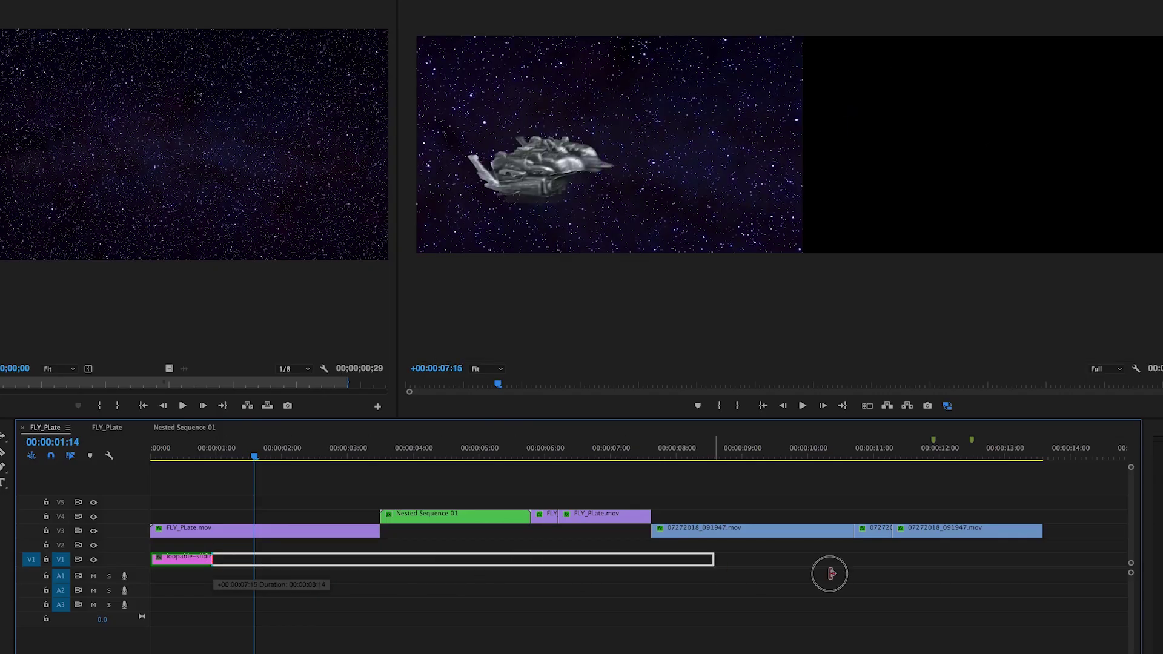
drag(830, 572, 1042, 584)
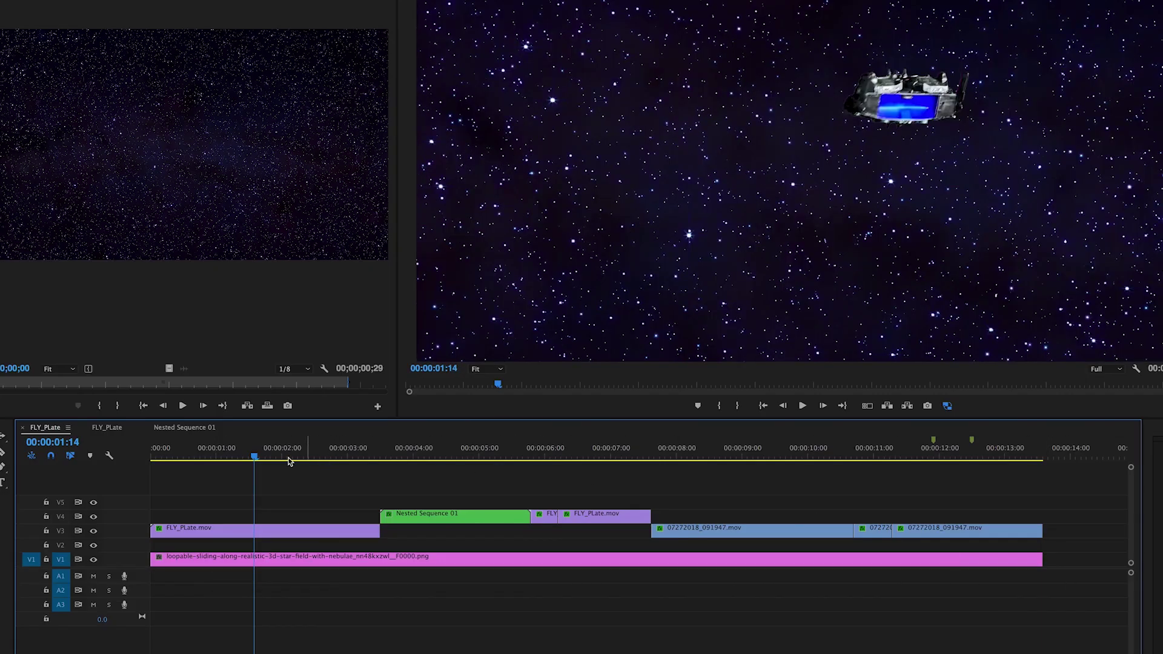
click(113, 463)
key(Home)
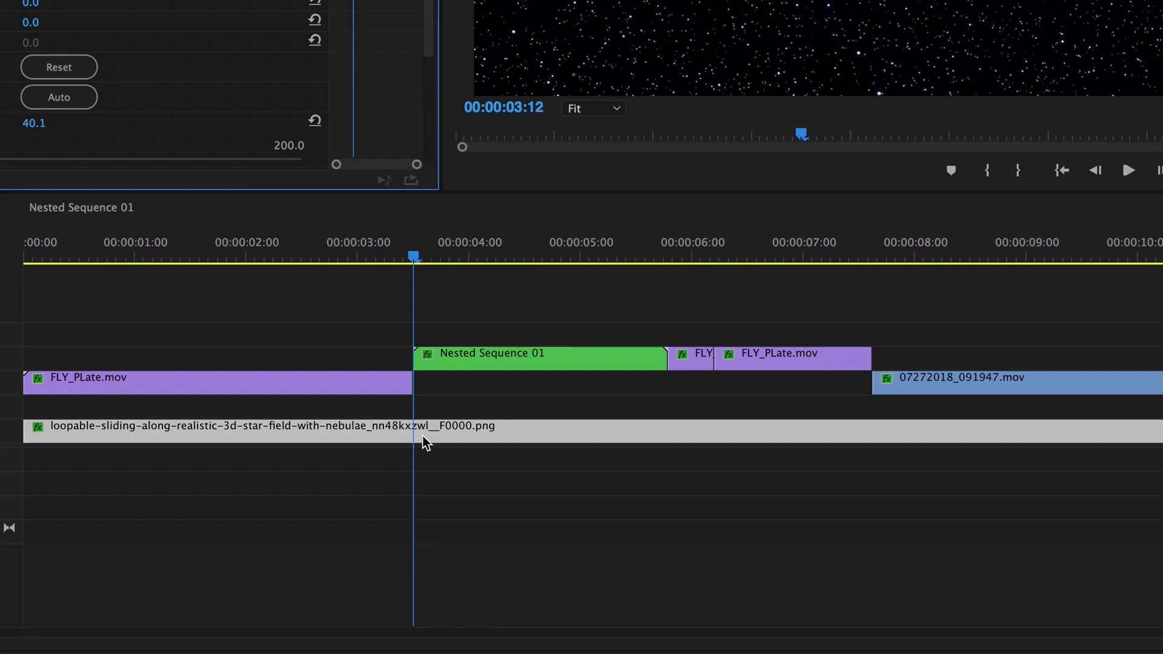
Cut the starfield at the shot changes at 00:00:03:12 and near 00:00:05:19.
click(412, 436)
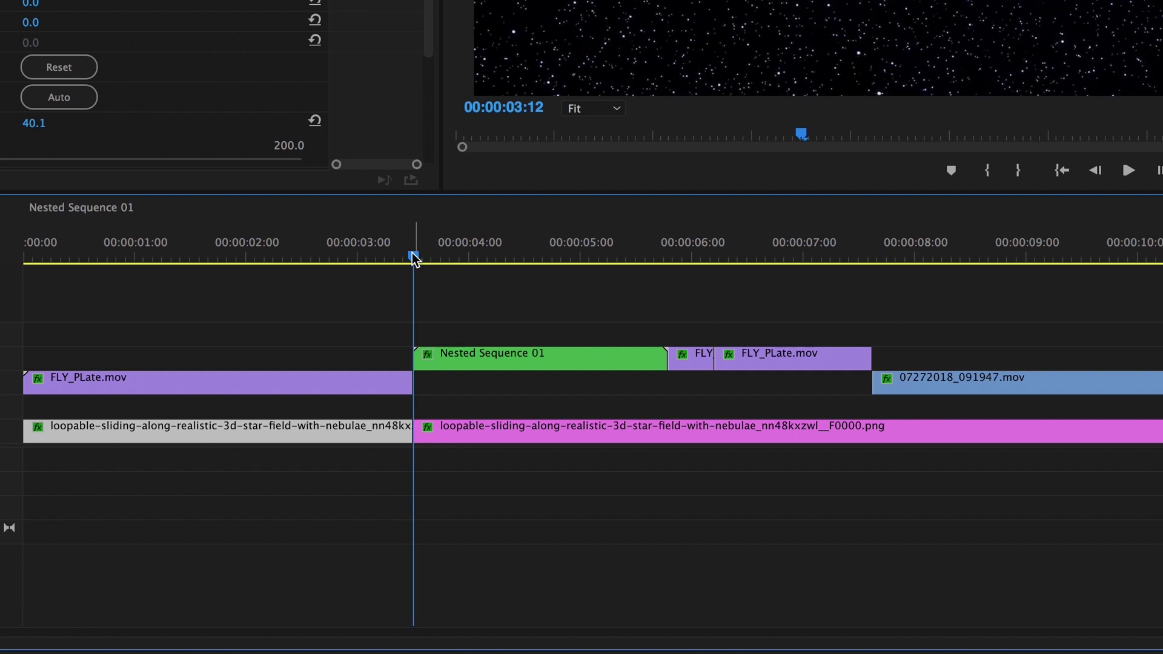
drag(414, 259, 677, 297)
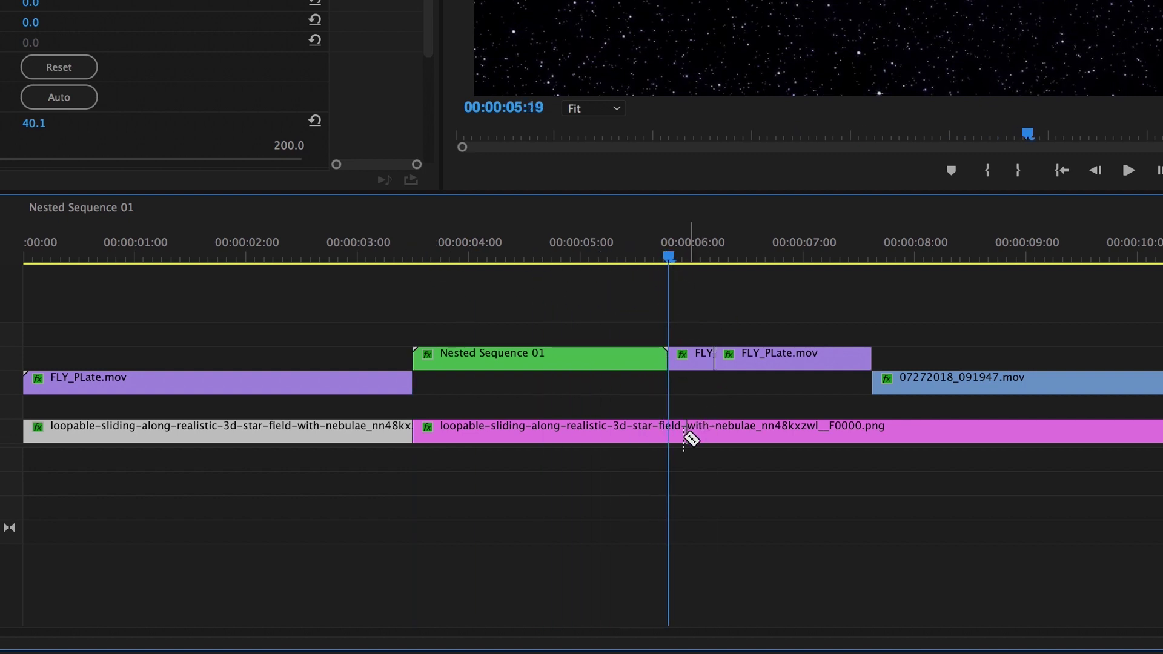
click(671, 433)
drag(674, 263, 871, 300)
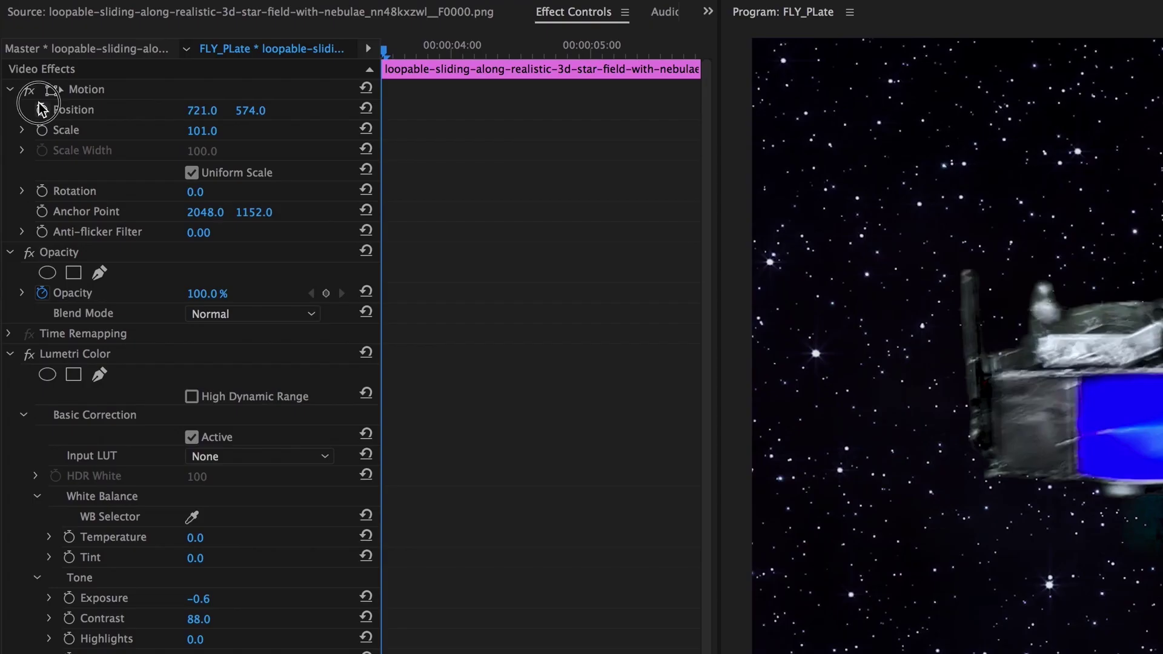
Keyframe the starfield's Position shifted left at 00:00:04:23 and play back the motion.
click(61, 109)
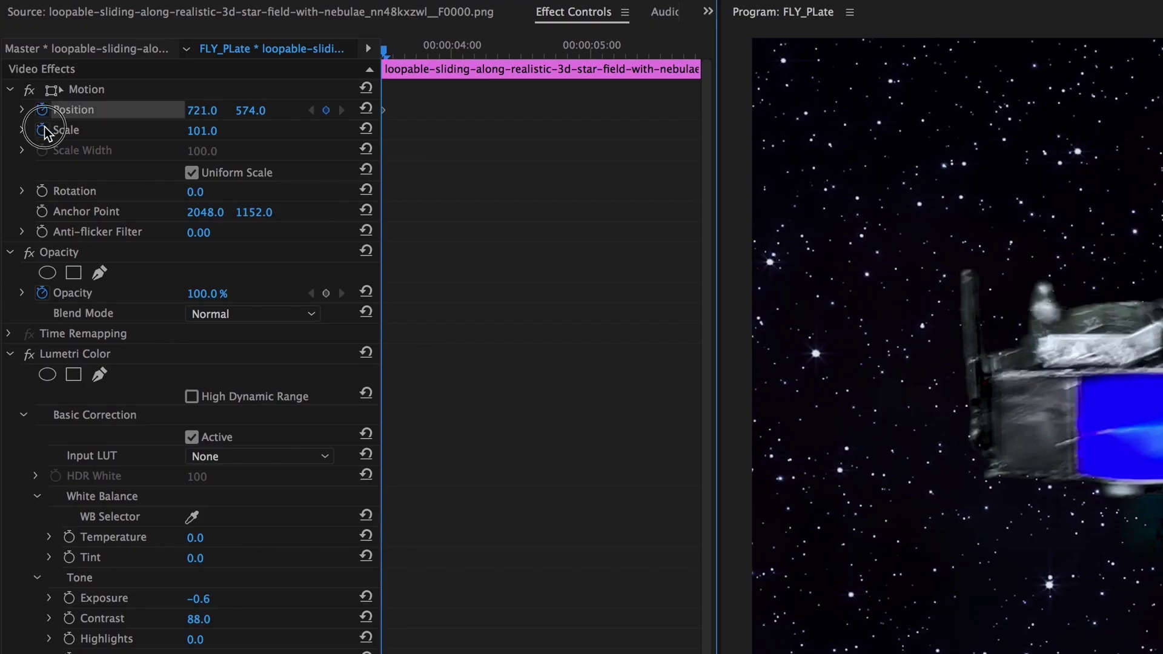
click(60, 130)
drag(821, 653, 861, 653)
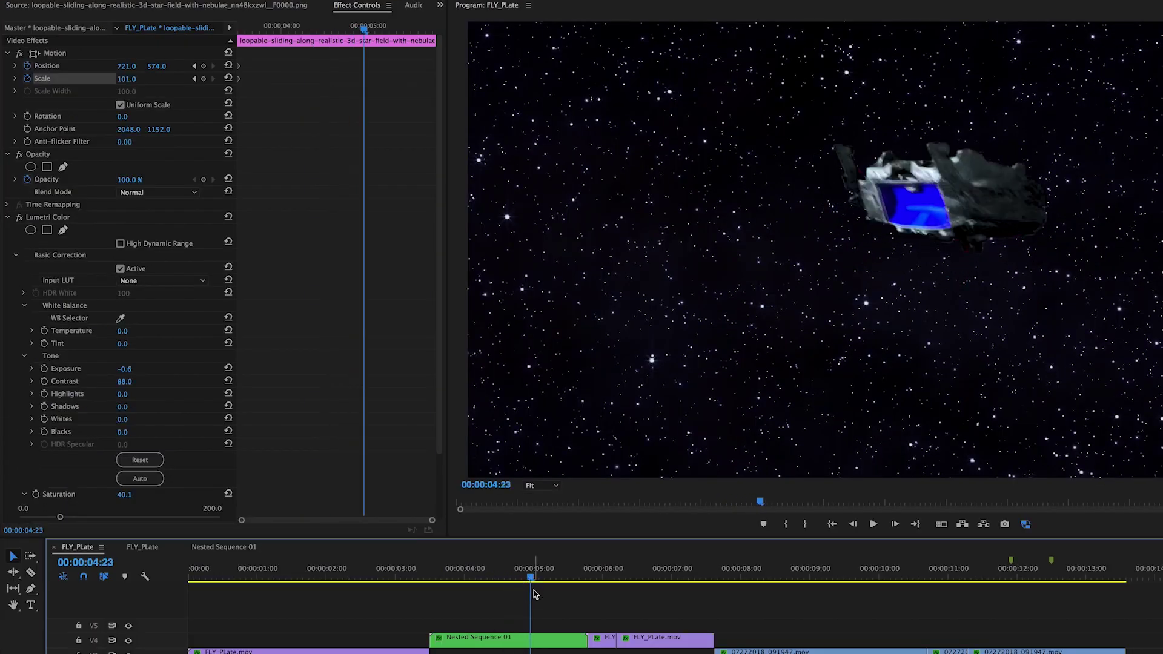
click(141, 80)
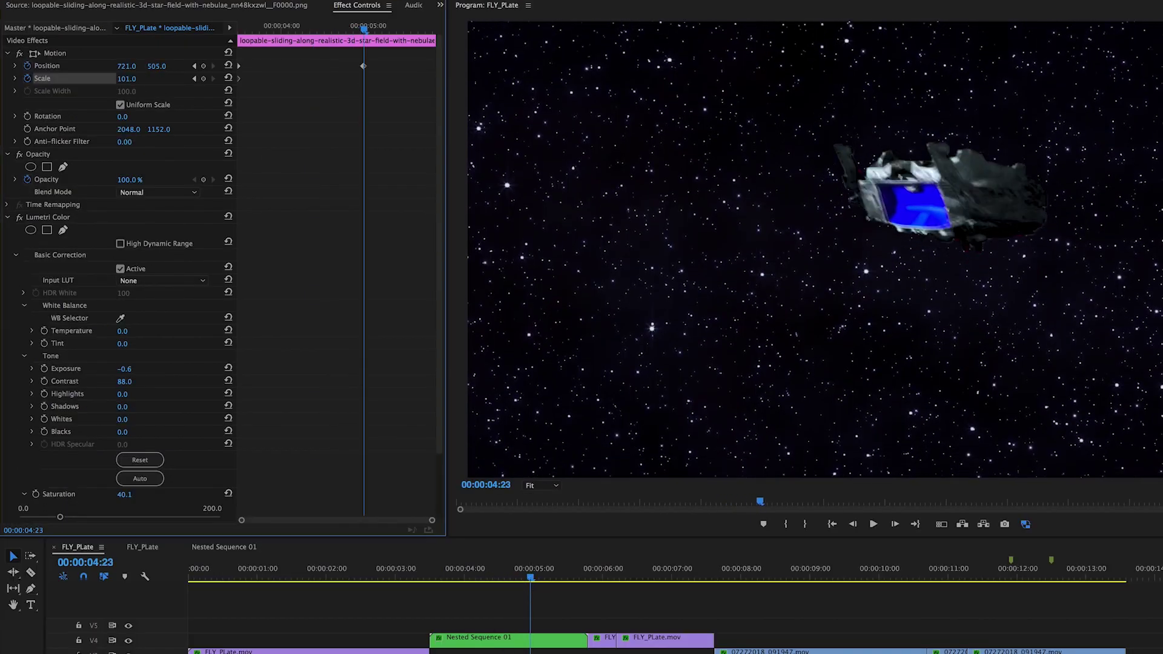
mouse_move(128, 71)
mouse_down()
mouse_move(119, 79)
mouse_move(141, 66)
mouse_up()
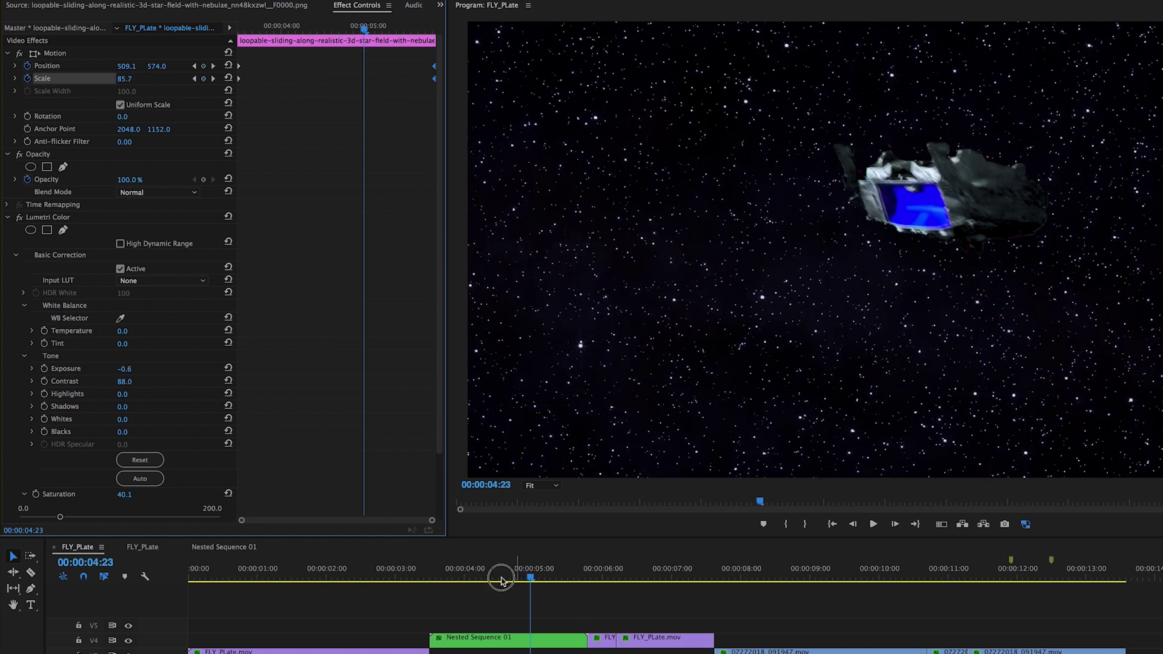
key(space)
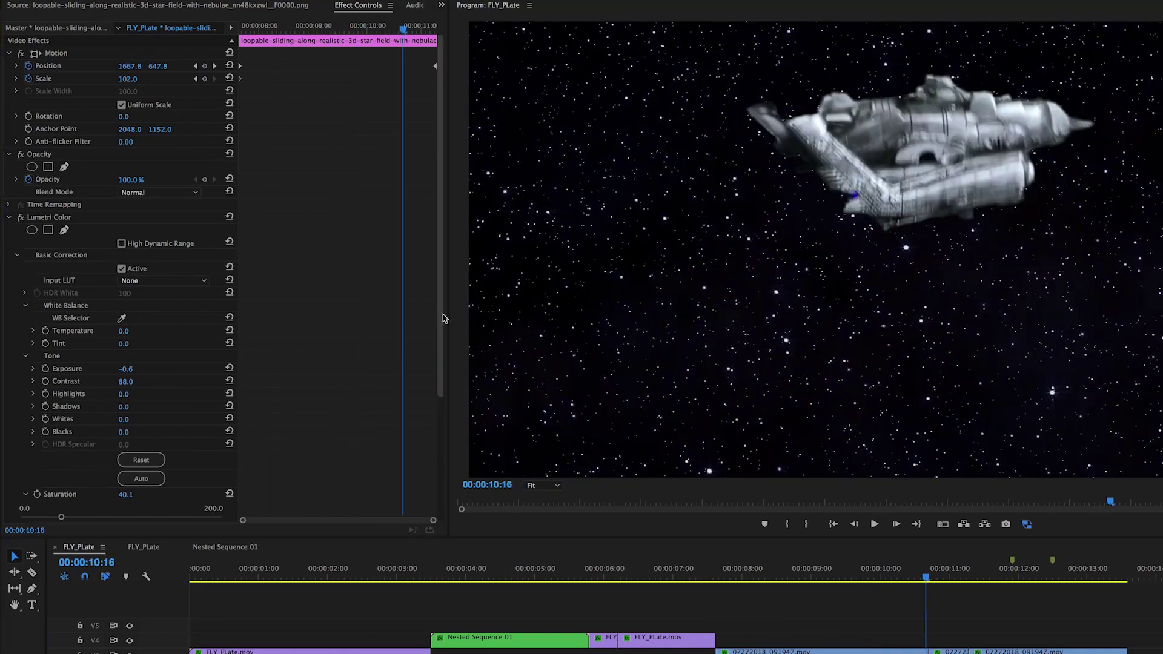
scroll(410, 52, down, 5)
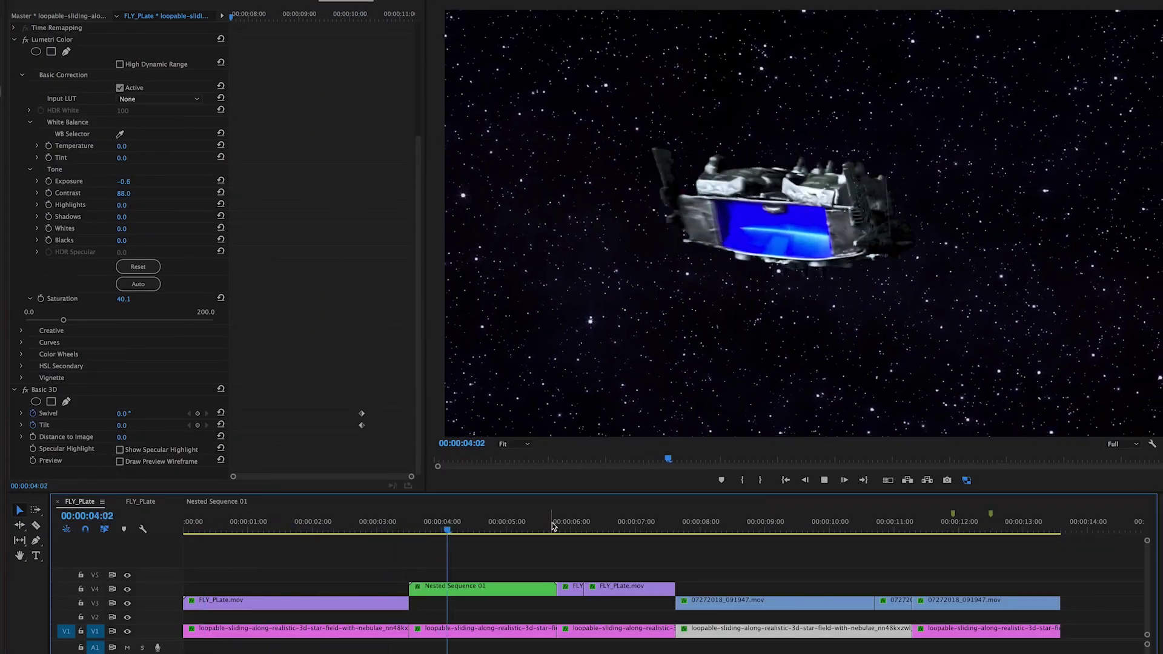
Create an adjustment layer on track V6 above the shots and apply Lens Flare to it.
right_click(164, 27)
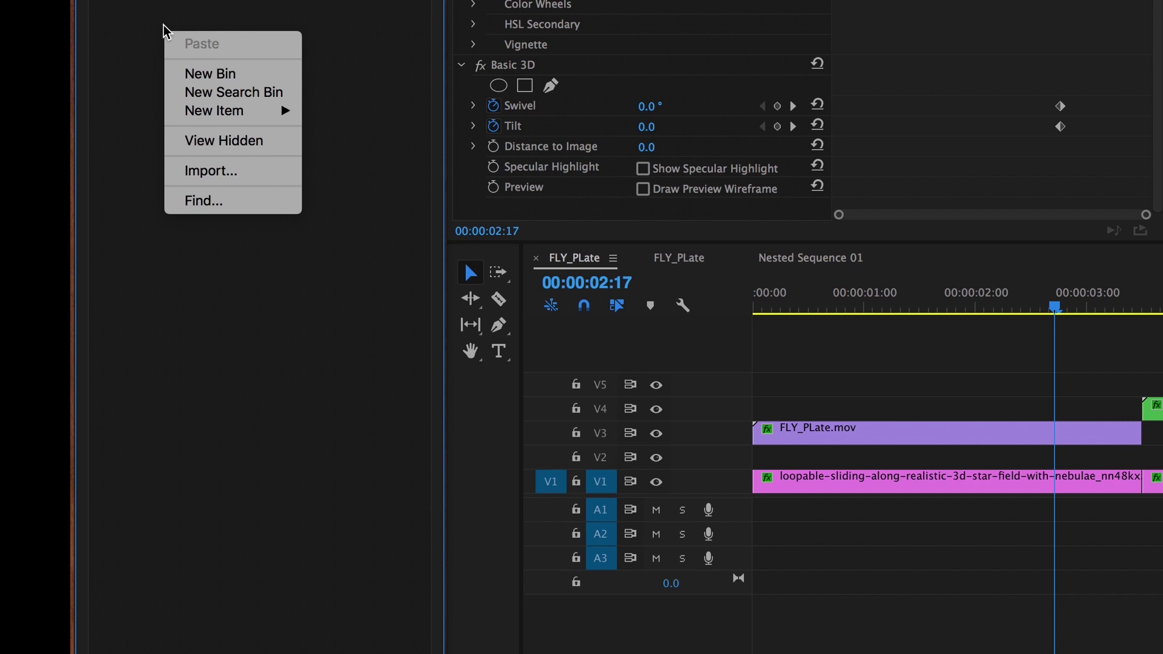
mouse_move(243, 112)
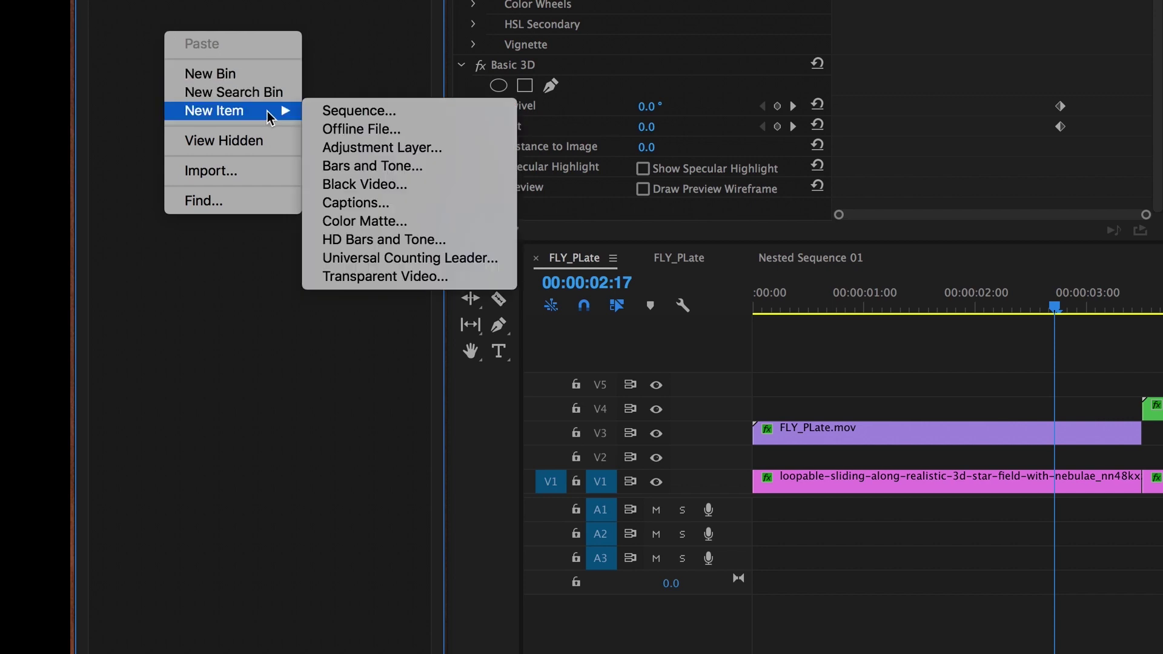
click(384, 151)
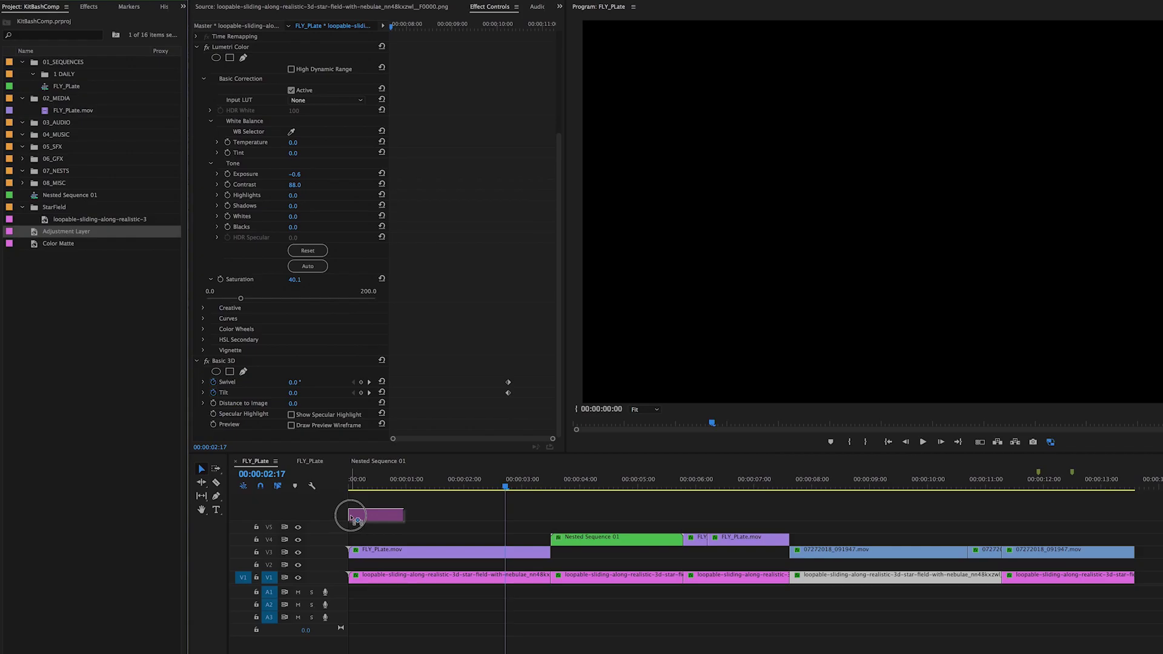
drag(380, 518, 550, 516)
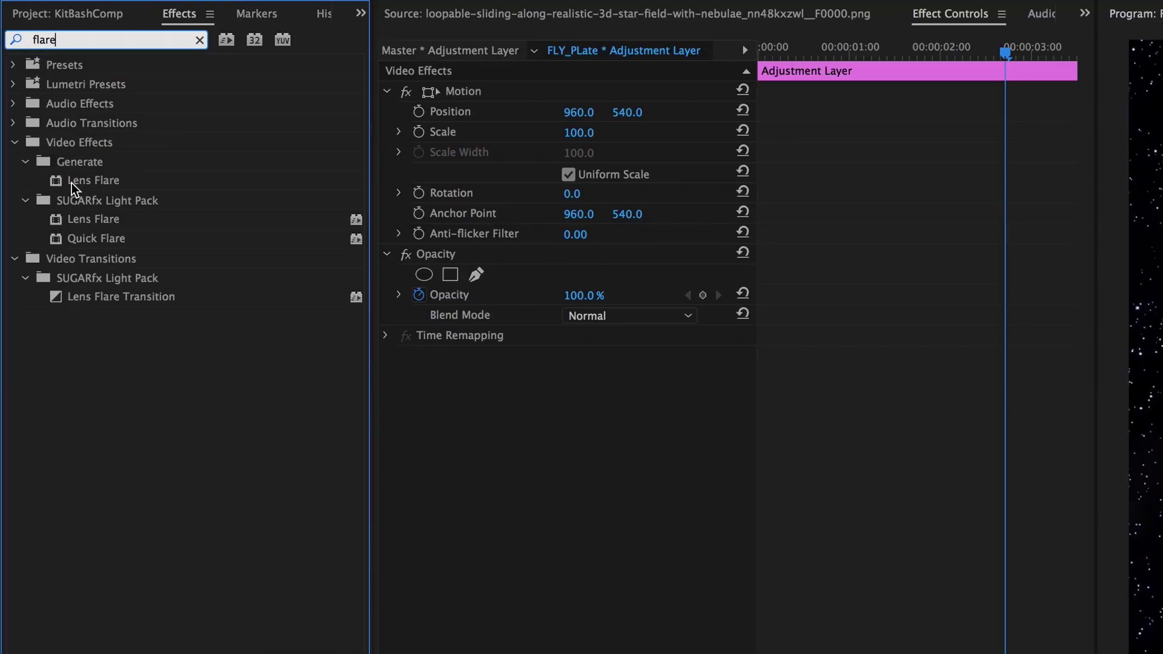
drag(71, 182, 609, 471)
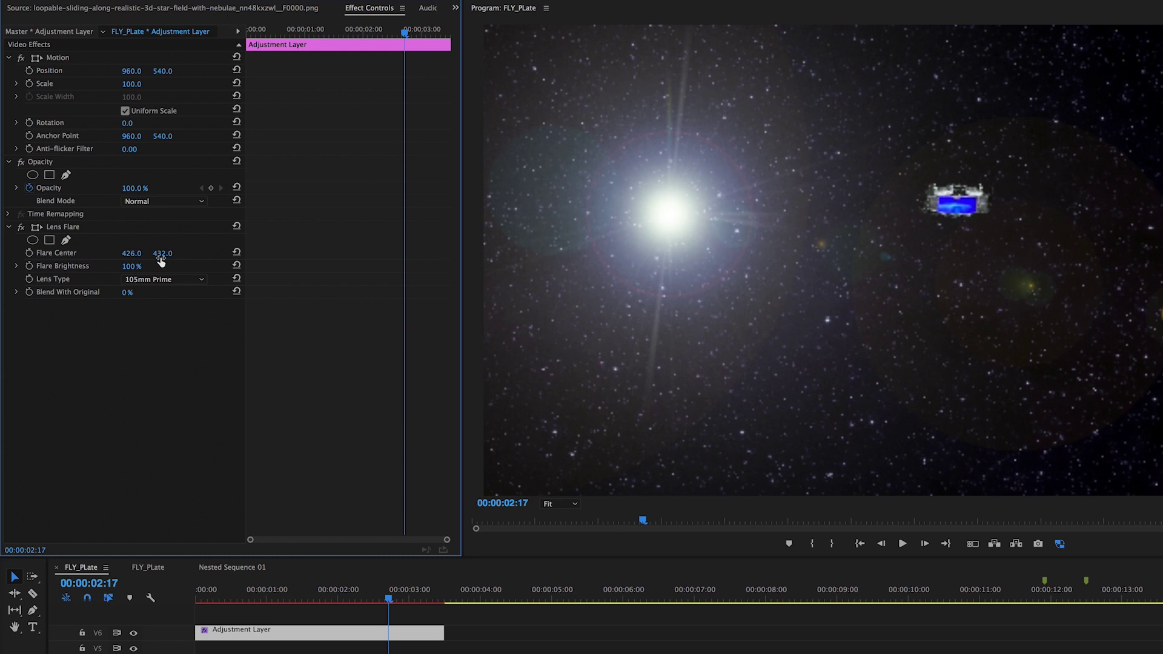
Keyframe the Flare Center so the flare travels across the frame, then preview it.
drag(163, 253, 134, 254)
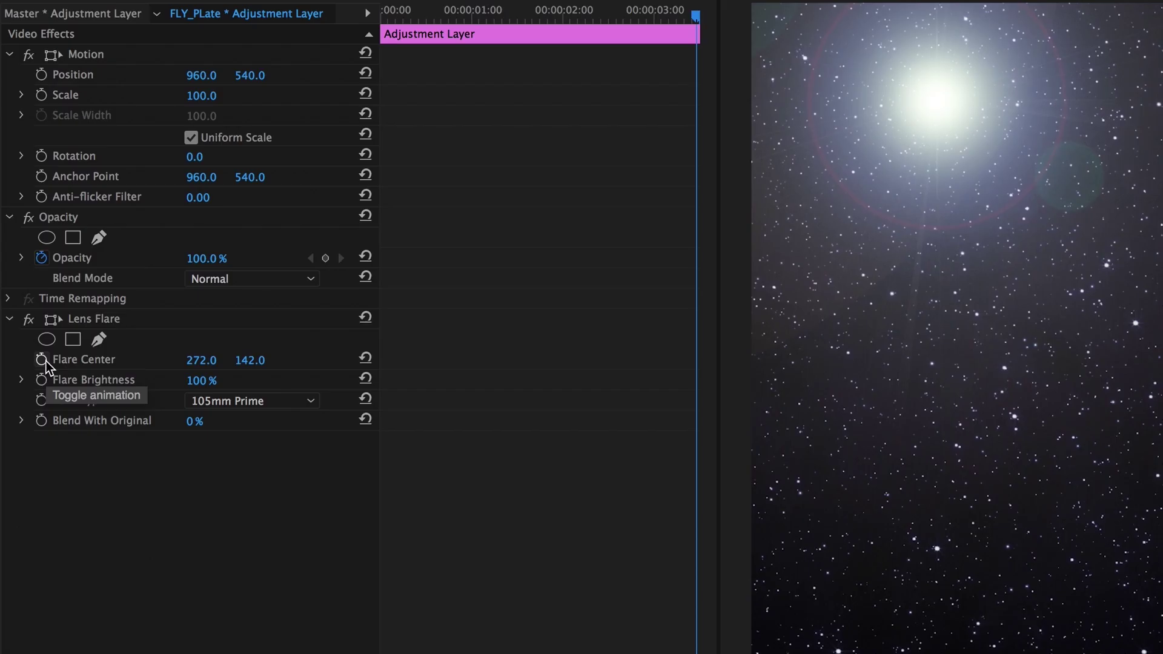
click(29, 252)
key(j)
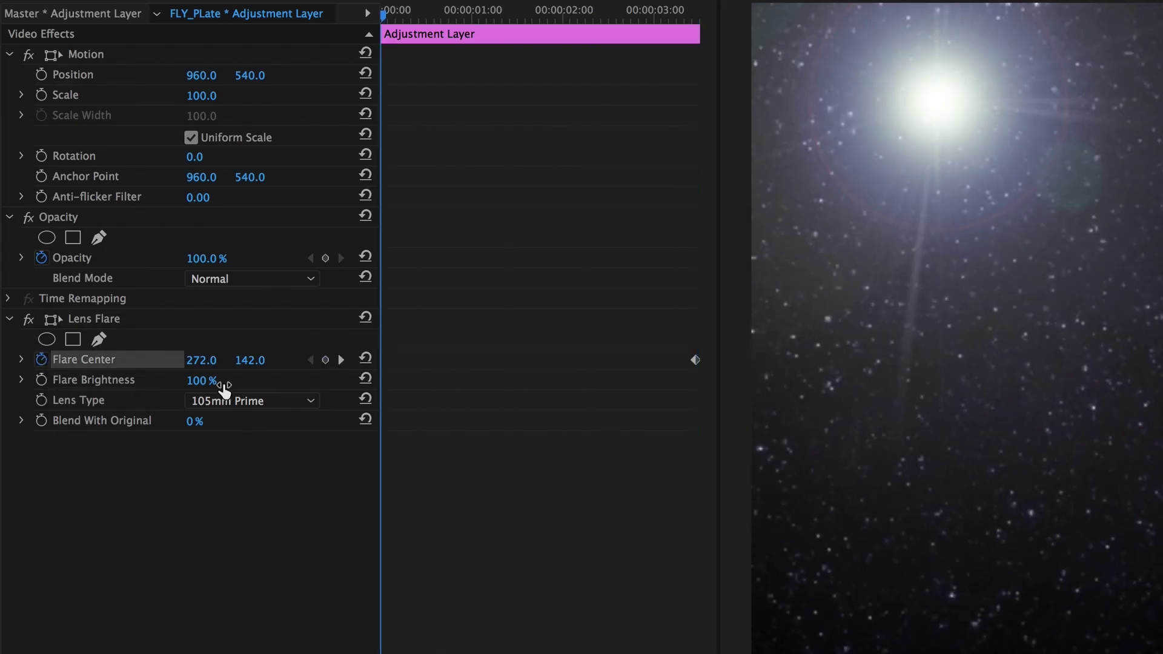
drag(256, 364, 150, 359)
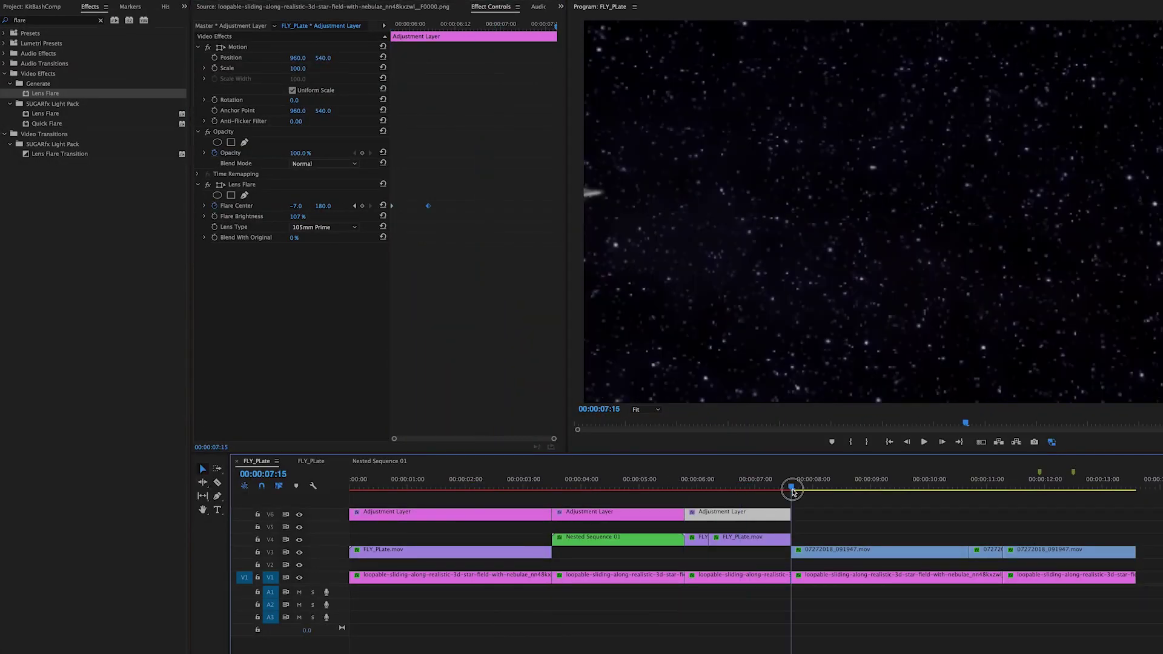
key(space)
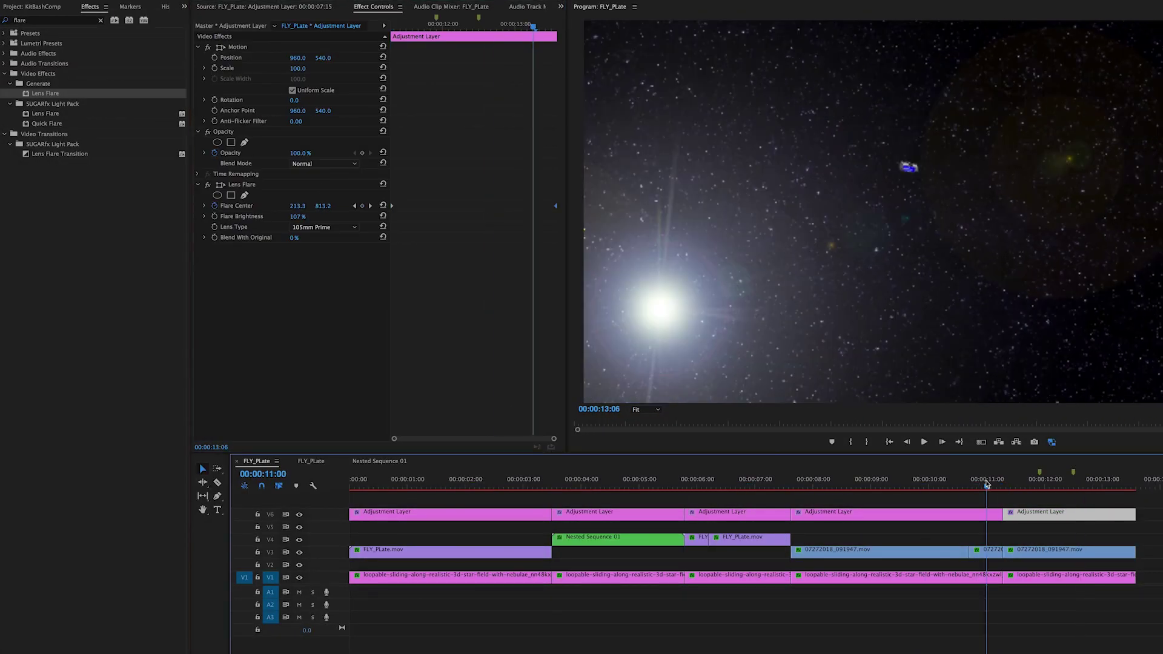
click(618, 495)
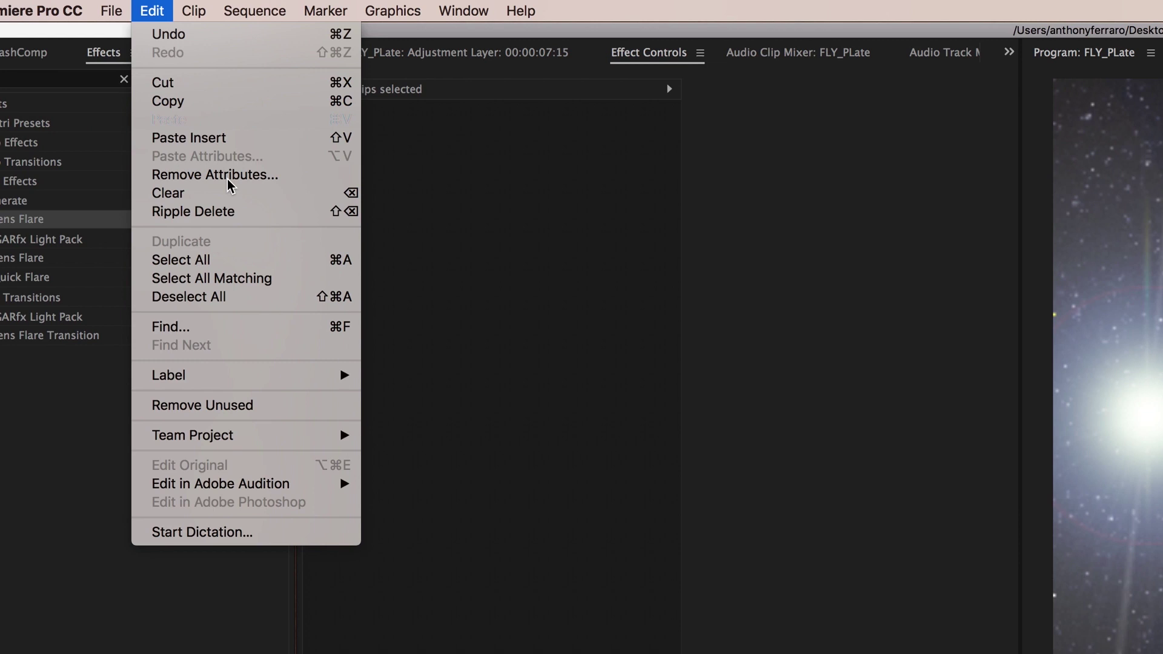
Export the composite sequence as FLY_PLate_1.mov.
mouse_move(111, 11)
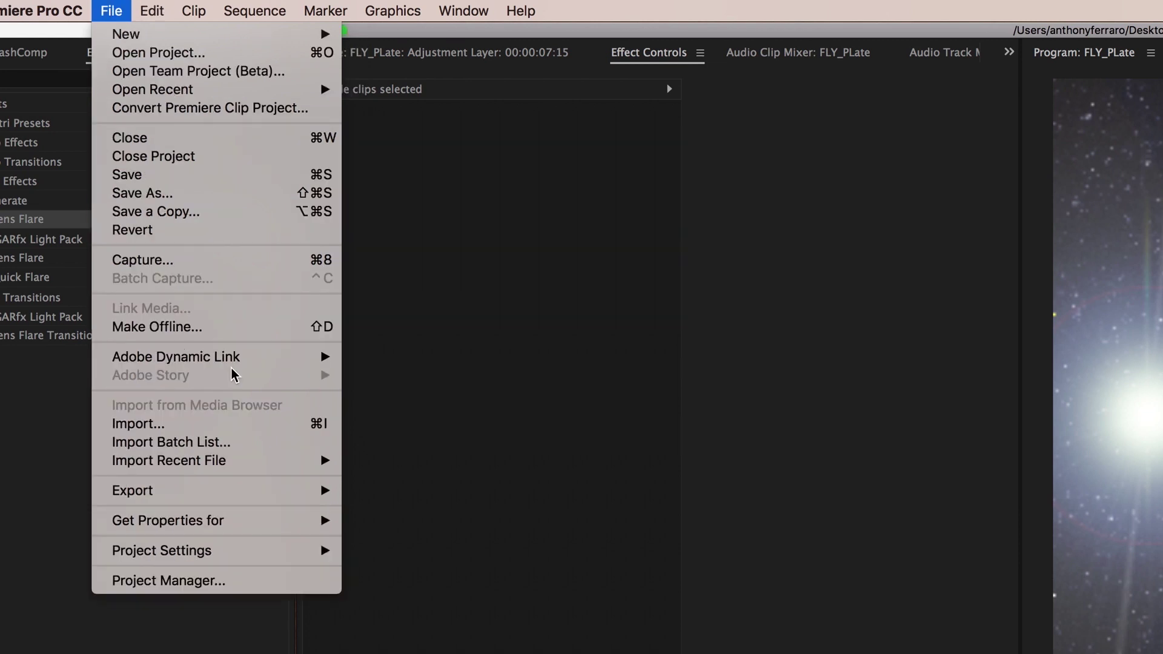
mouse_move(241, 489)
click(392, 489)
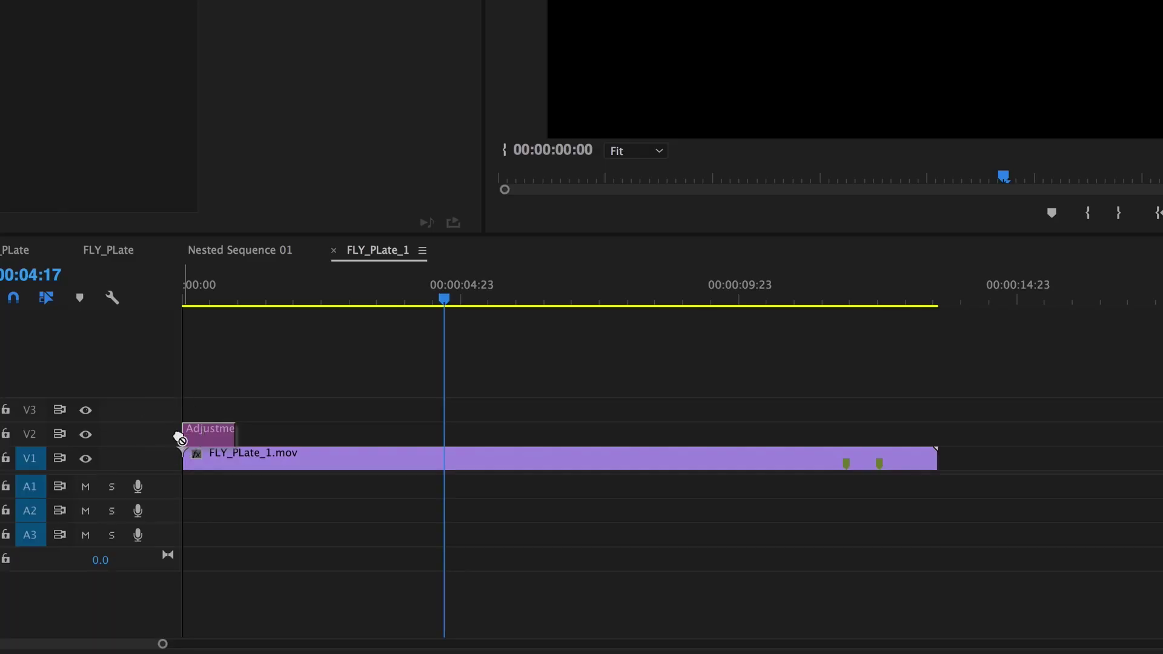
Put an adjustment layer on V2 over the rendered clip and apply Lumetri Color to it.
drag(179, 437, 935, 467)
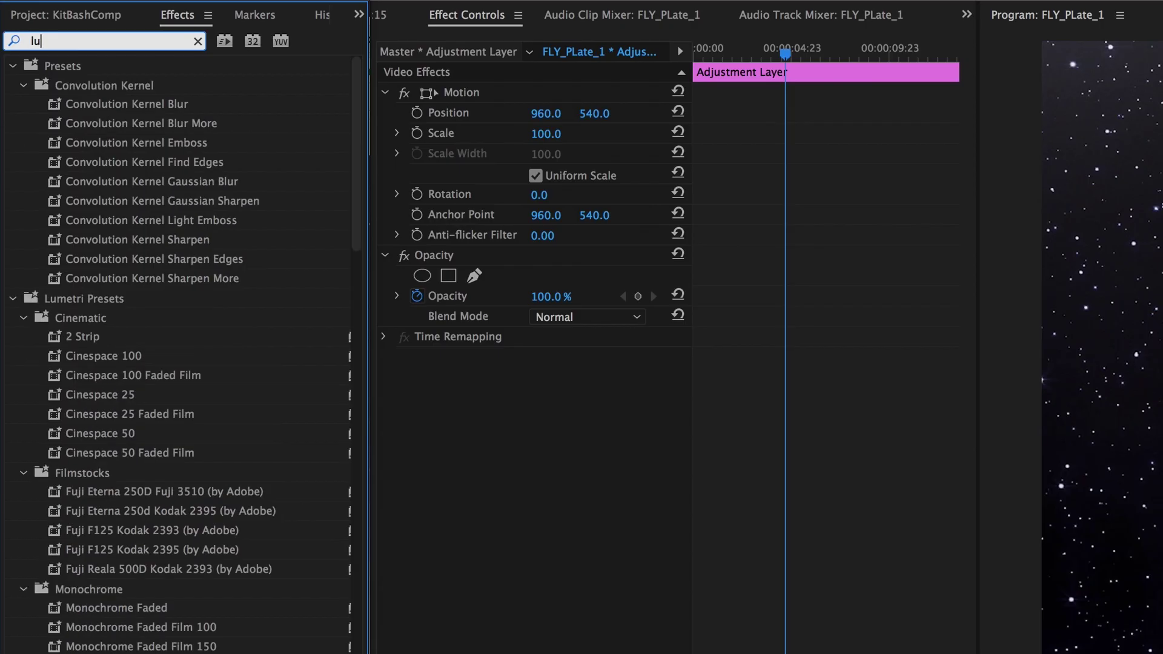
text(met)
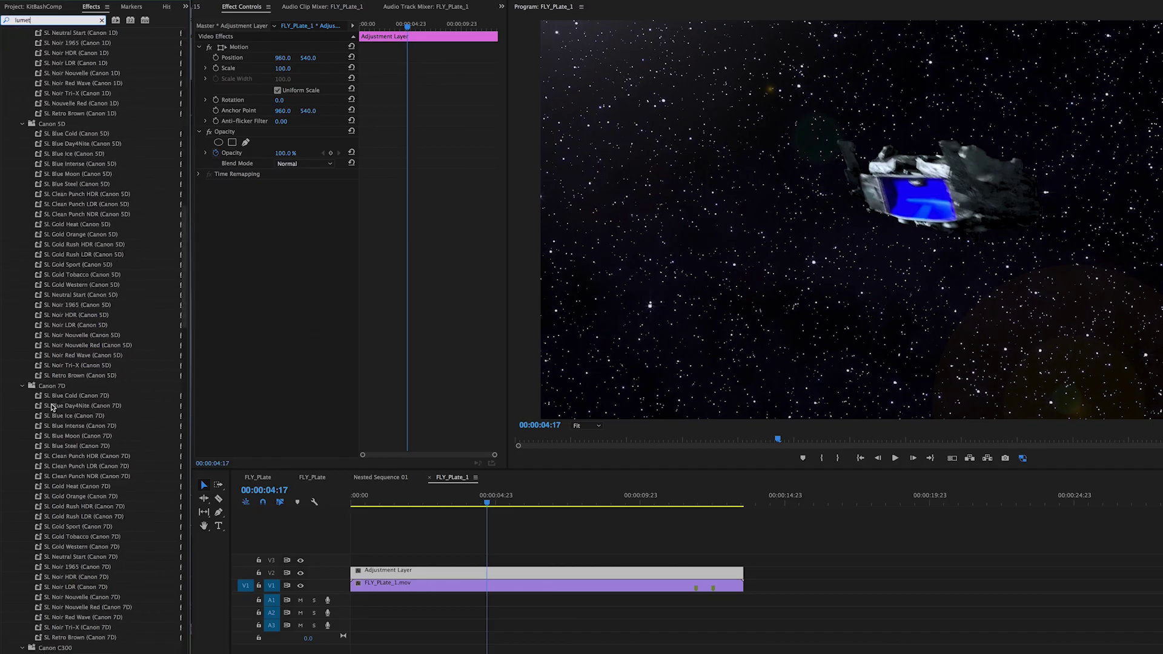
scroll(95, 566, down, 10)
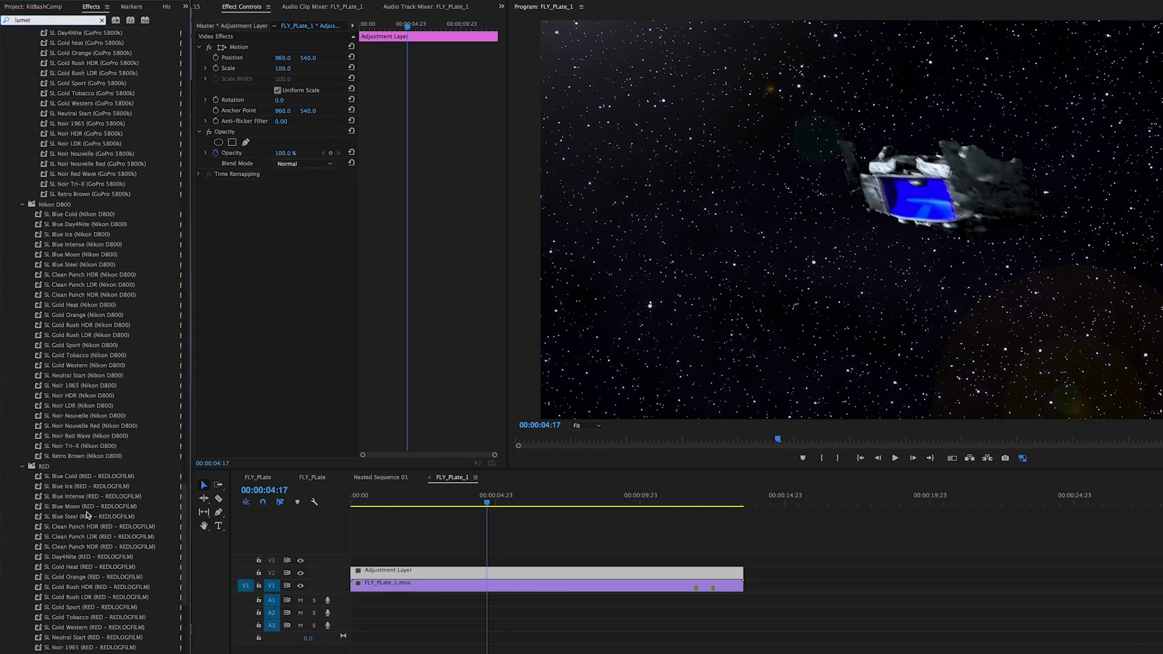
drag(27, 637, 505, 575)
click(494, 571)
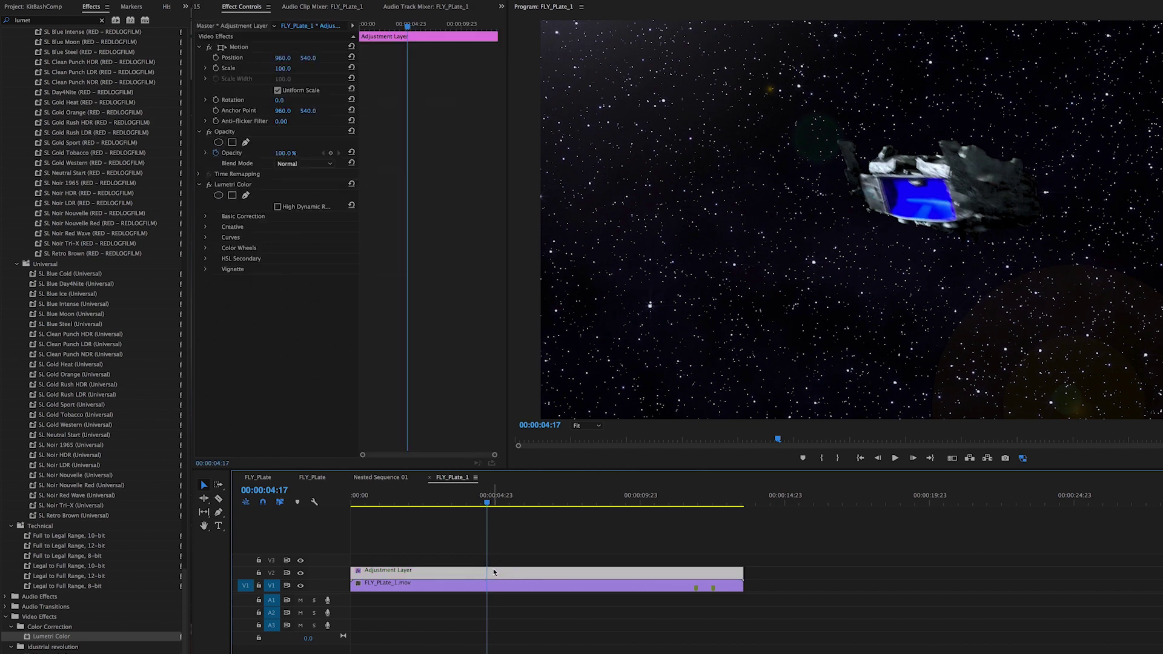
Set Lumetri's Creative Look to SL BLUE COLD.
click(206, 228)
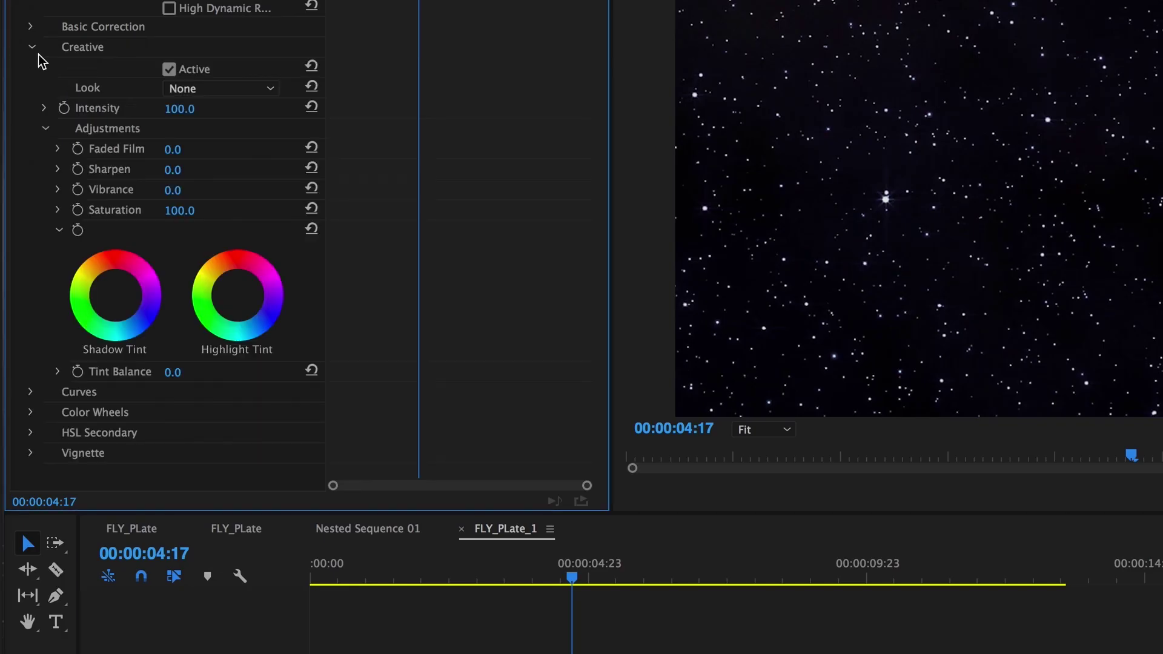
click(207, 87)
scroll(368, 485, down, 10)
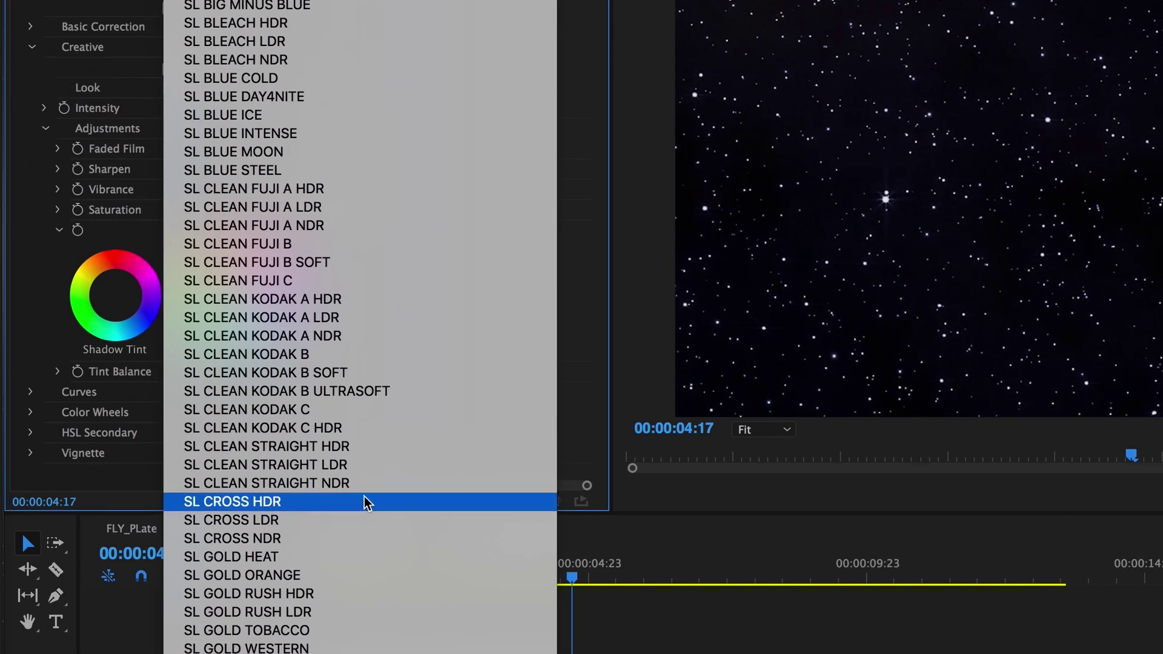
click(334, 81)
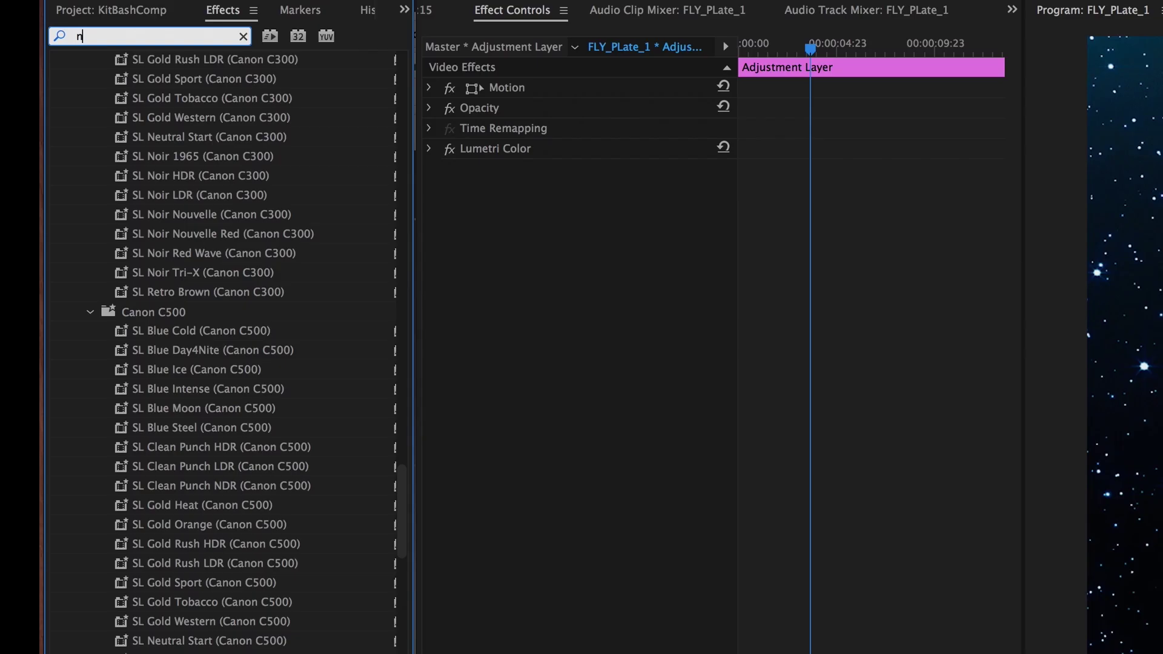
text(noise)
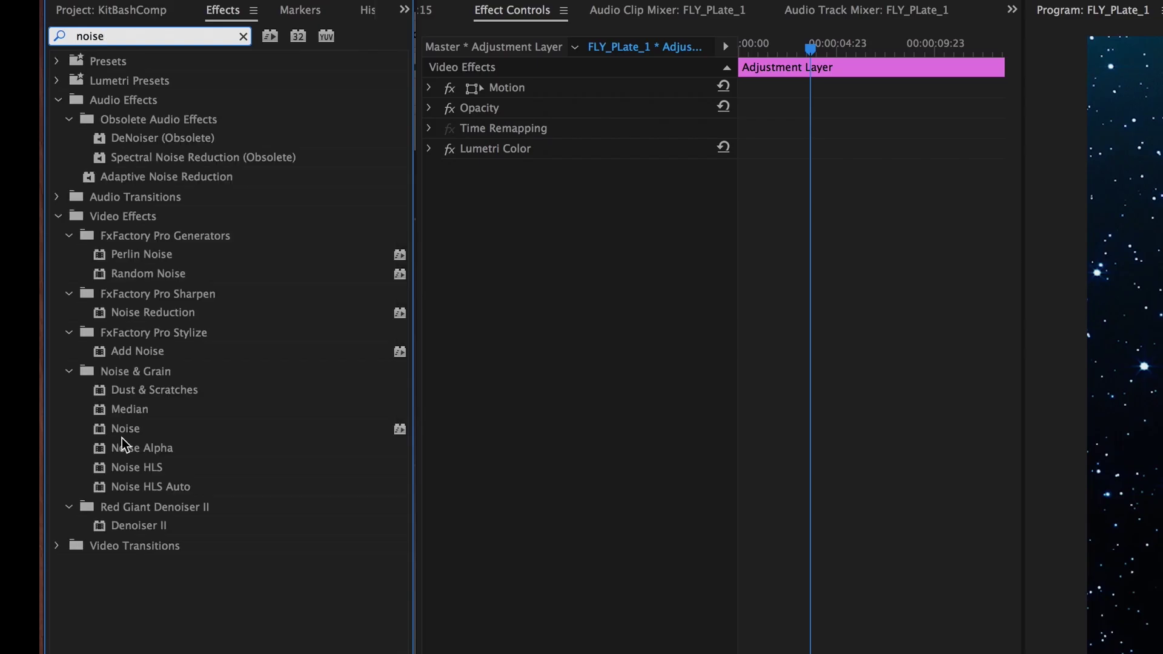
Add Noise at 42% to the adjustment layer and a Handheld Camera preset to FLY_PLate_1.mov, then play it back.
drag(99, 431, 590, 214)
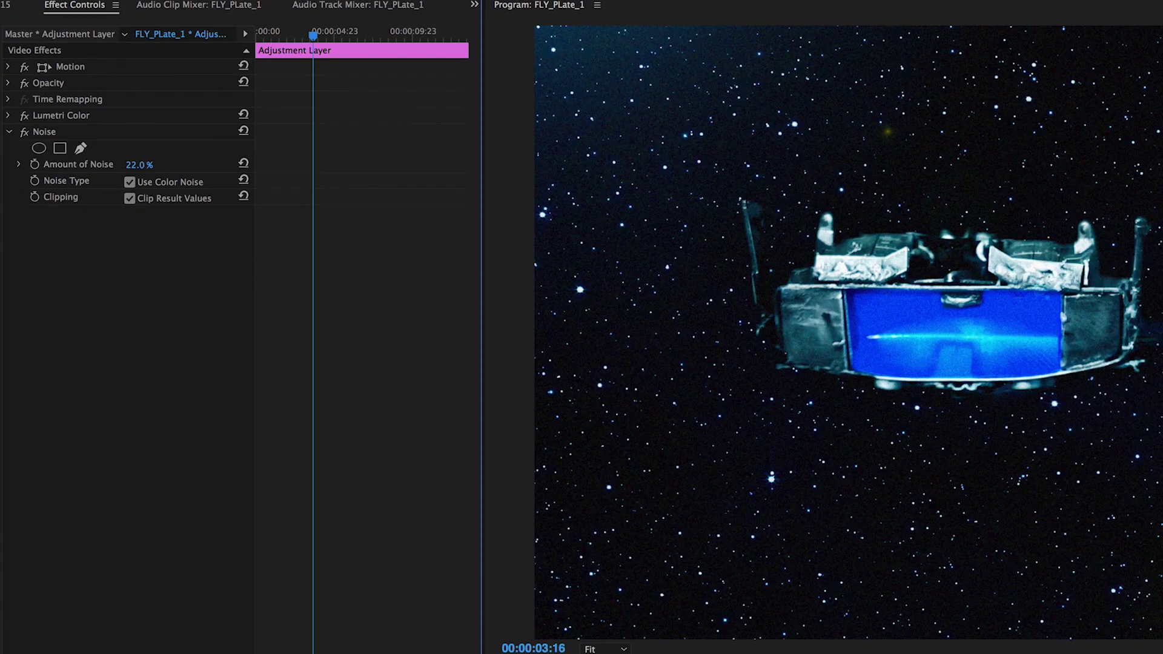
drag(139, 165, 163, 165)
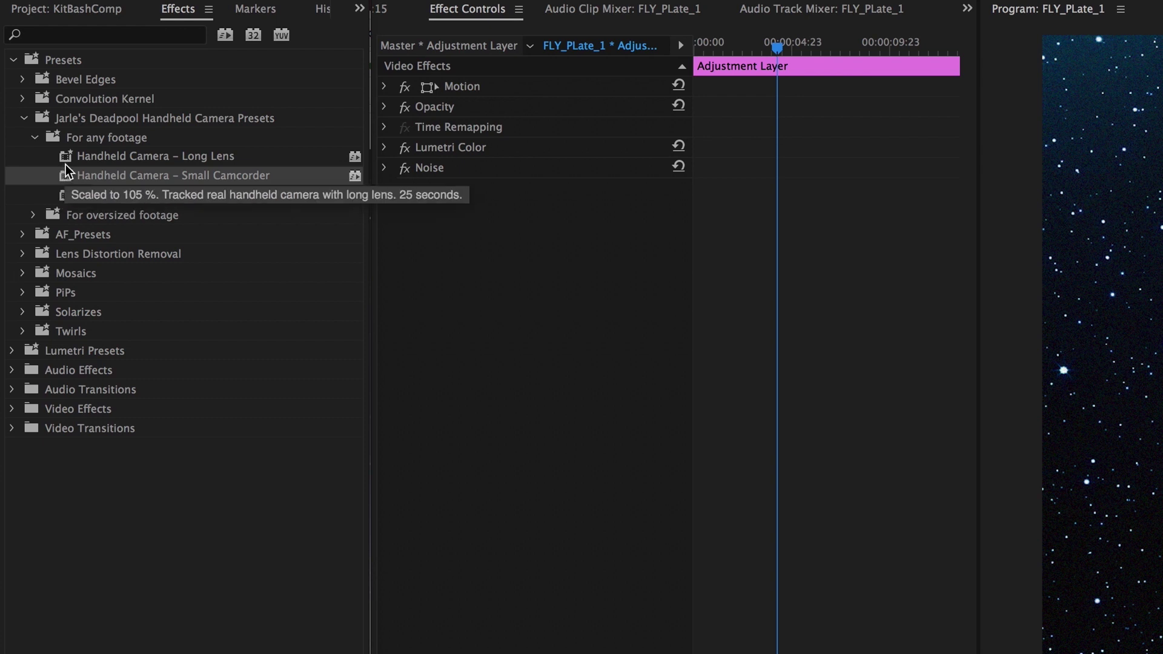
click(65, 155)
click(71, 176)
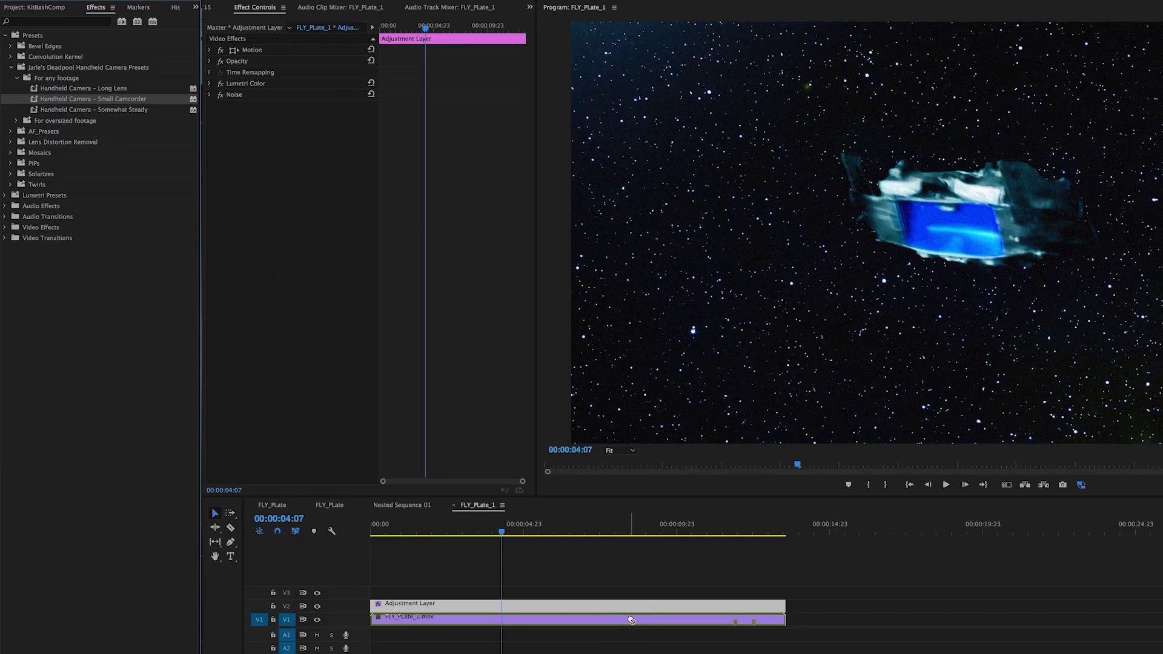
drag(173, 175, 1047, 653)
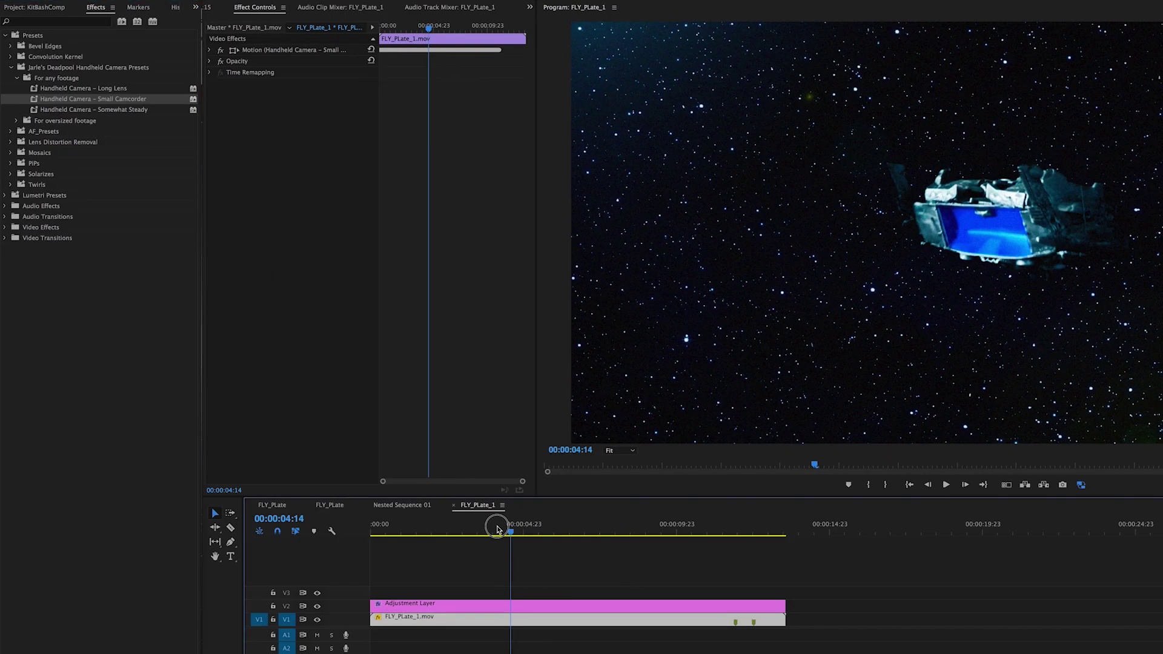
key(Home)
key(space)
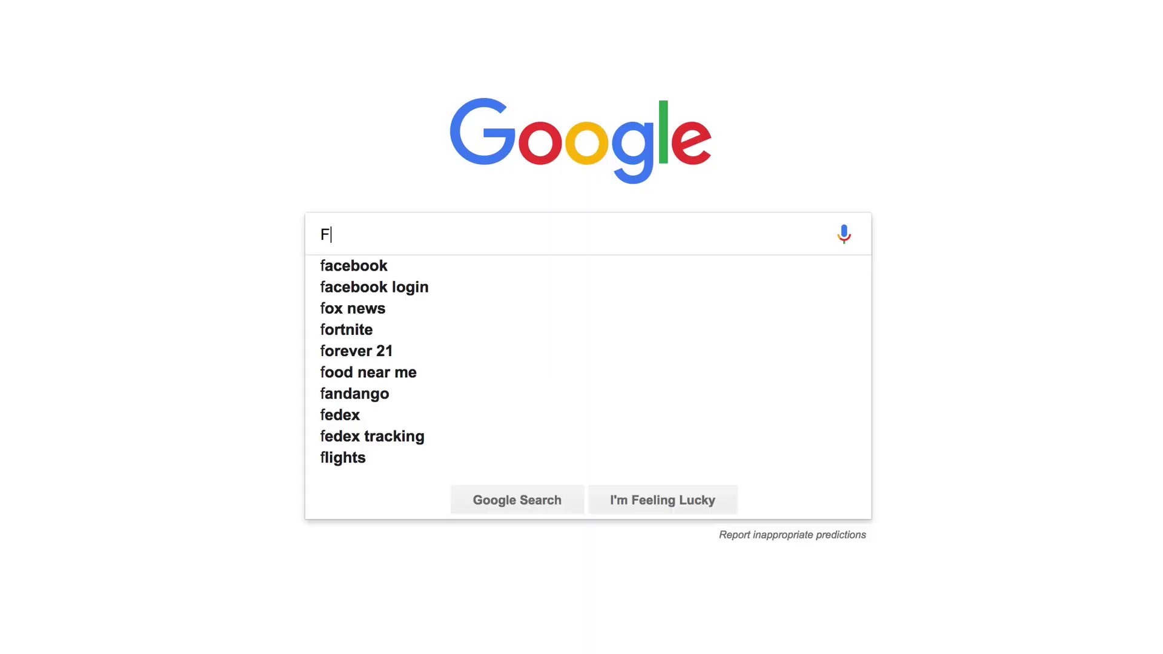
Find Freesound through Google and search it for 'SPACESHIP SOUNDS'.
text(REESO)
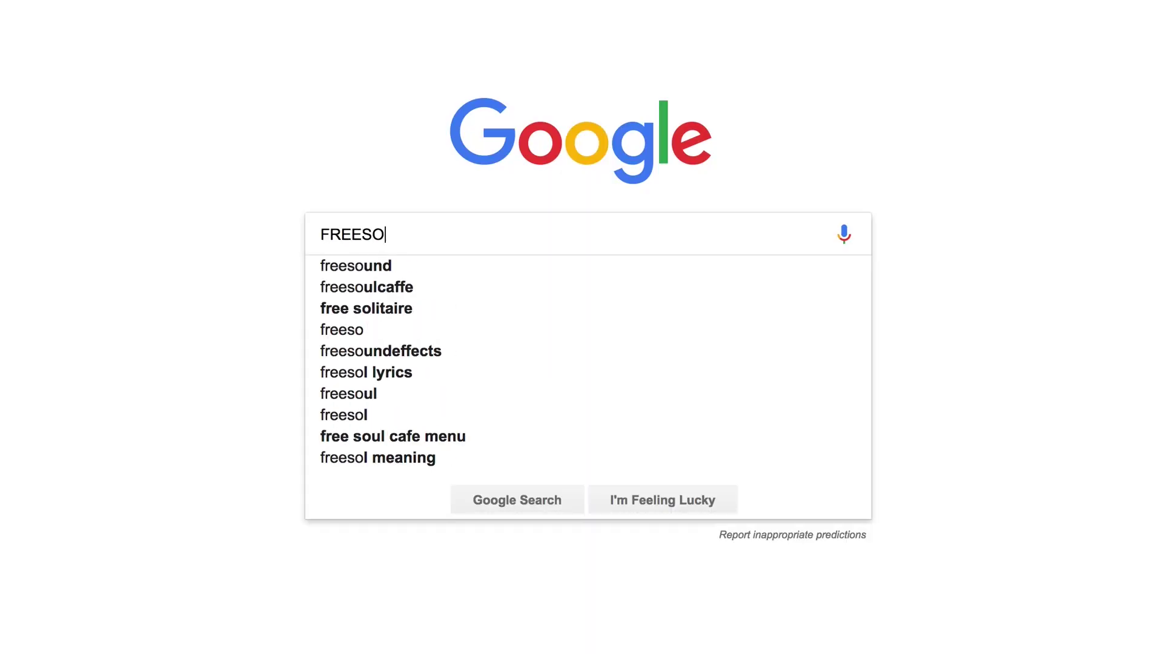
click(367, 275)
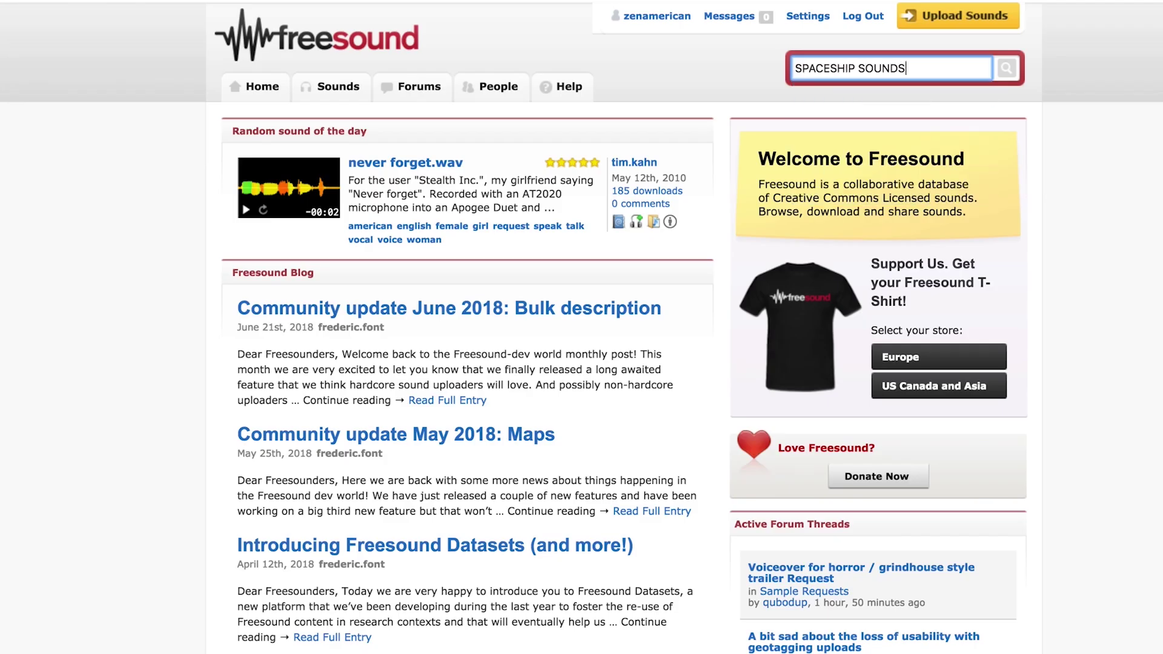
key(Return)
scroll(507, 275, down, 15)
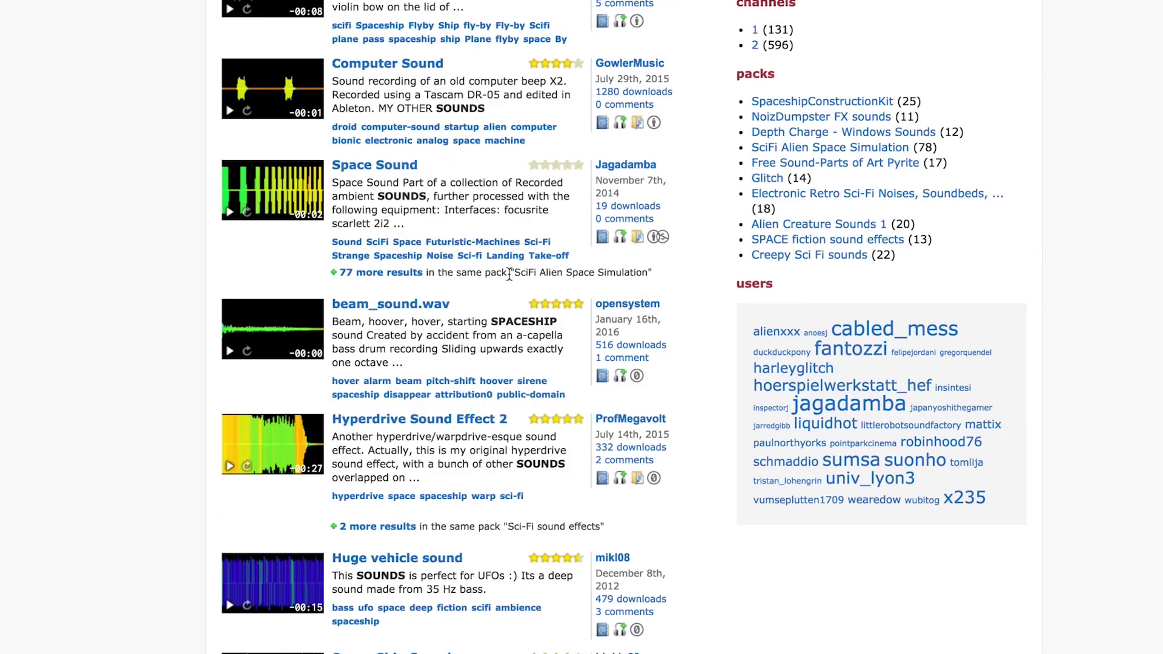